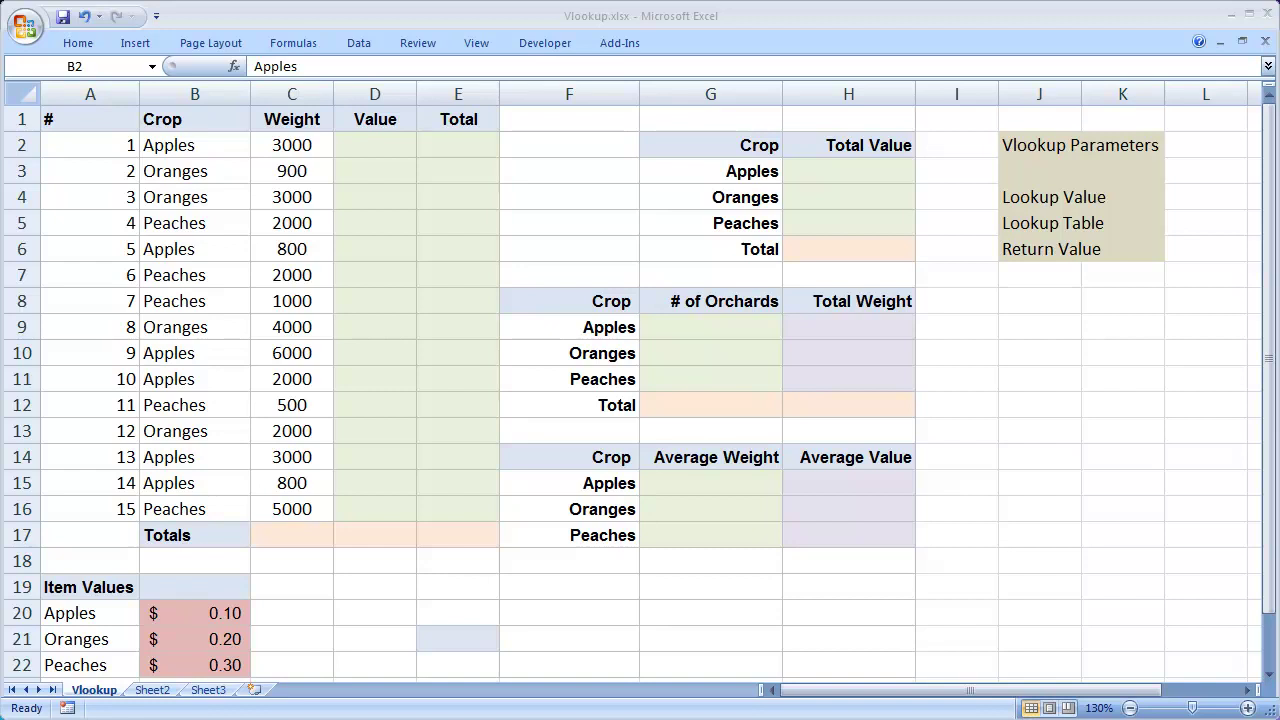
# - Review the Apples row in B2:E2 and its 0.1 price in B20
pyautogui.click(170, 150)
pyautogui.click(268, 146)
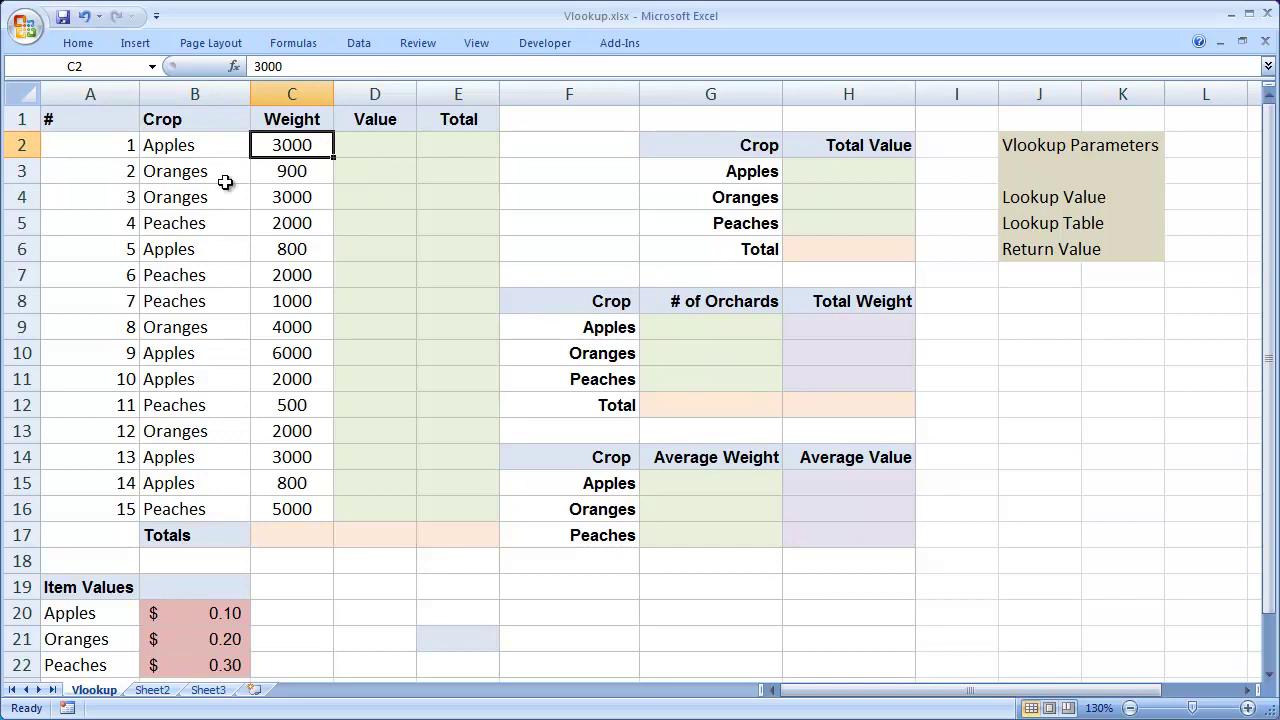
pyautogui.click(383, 146)
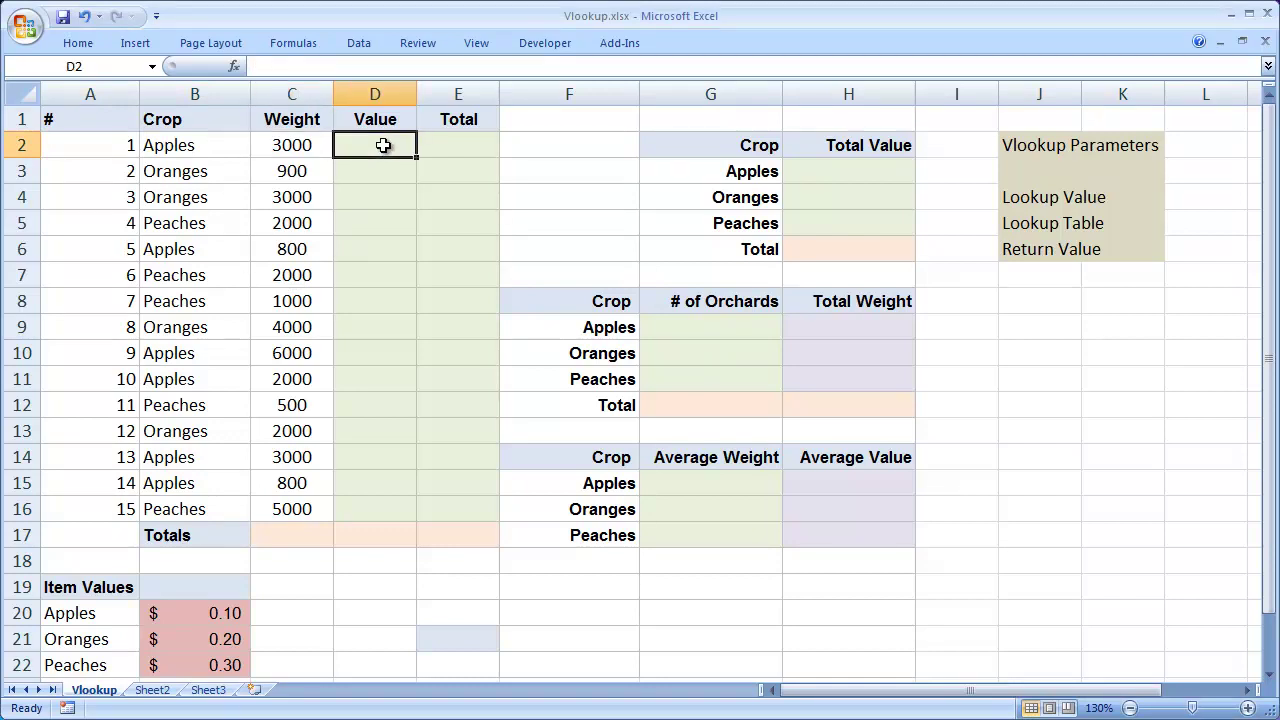
pyautogui.click(449, 146)
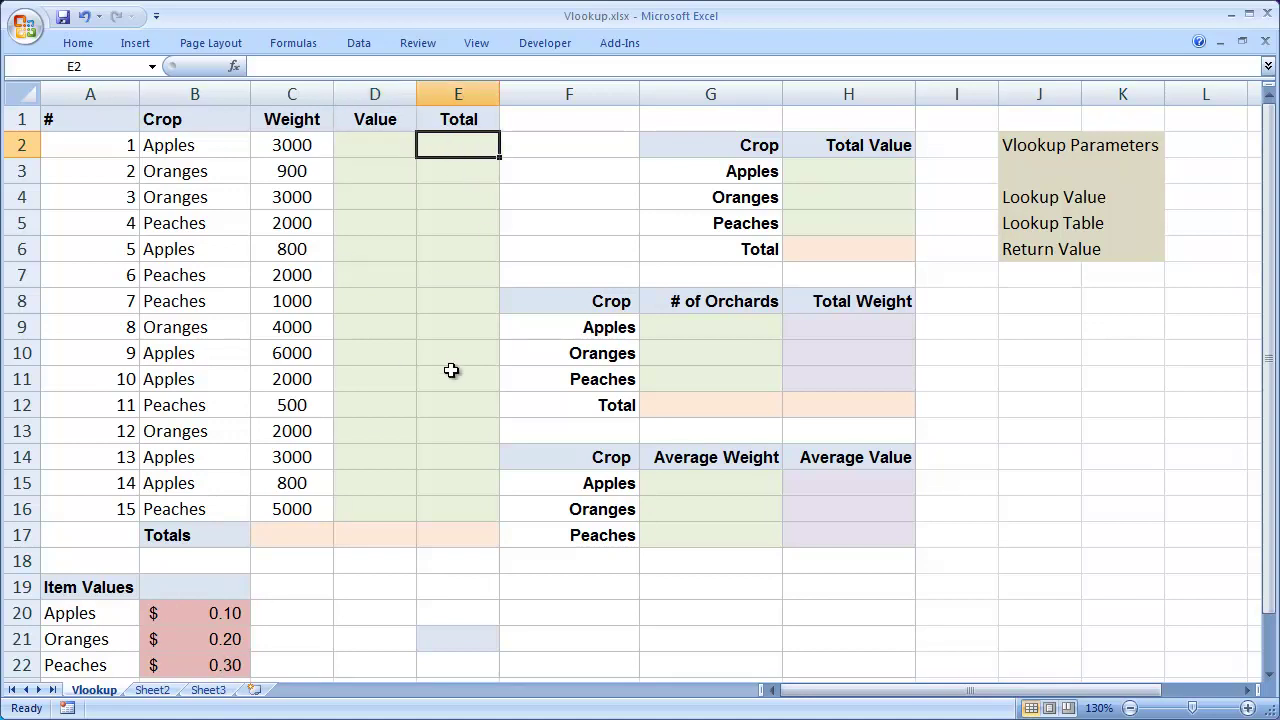
pyautogui.click(270, 150)
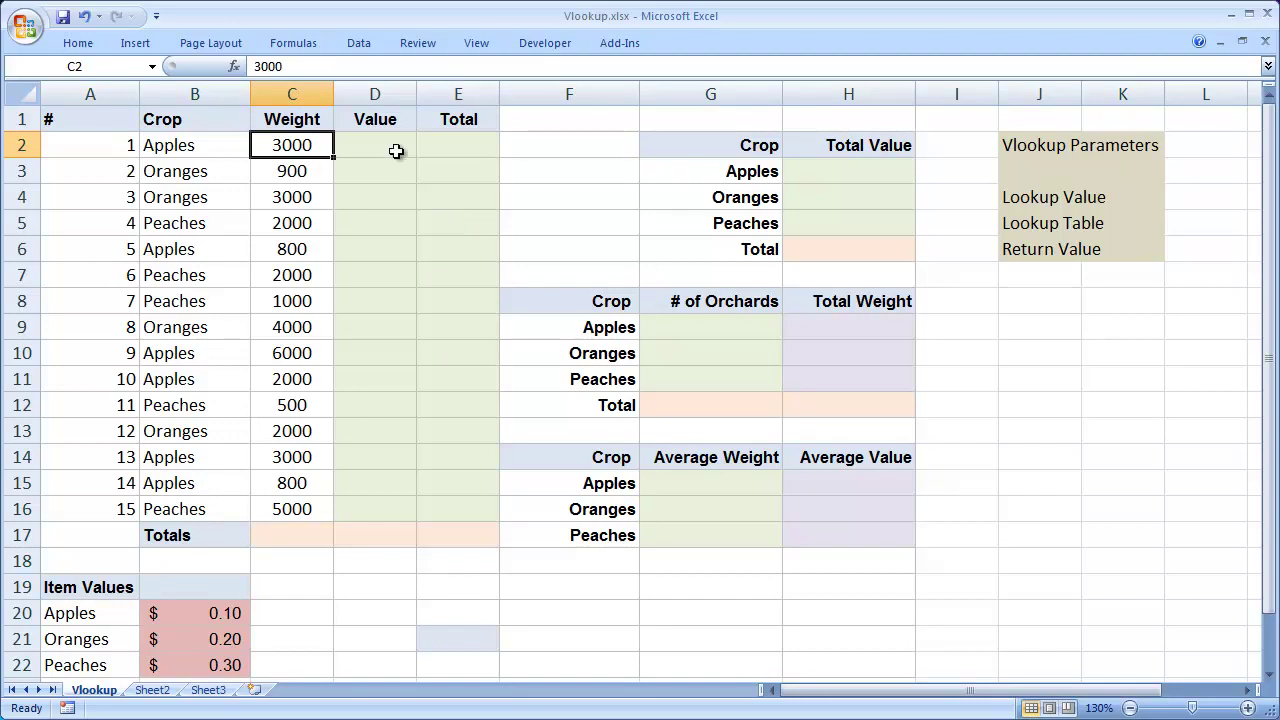
pyautogui.click(190, 149)
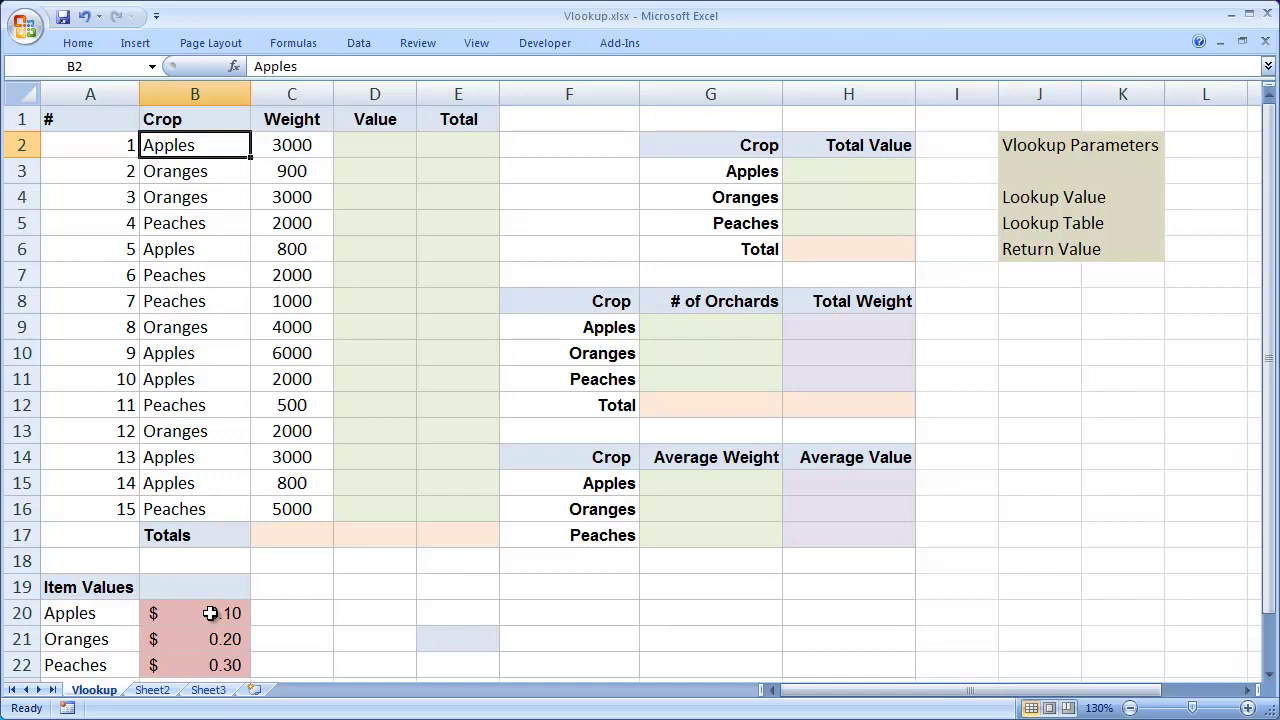
pyautogui.click(210, 613)
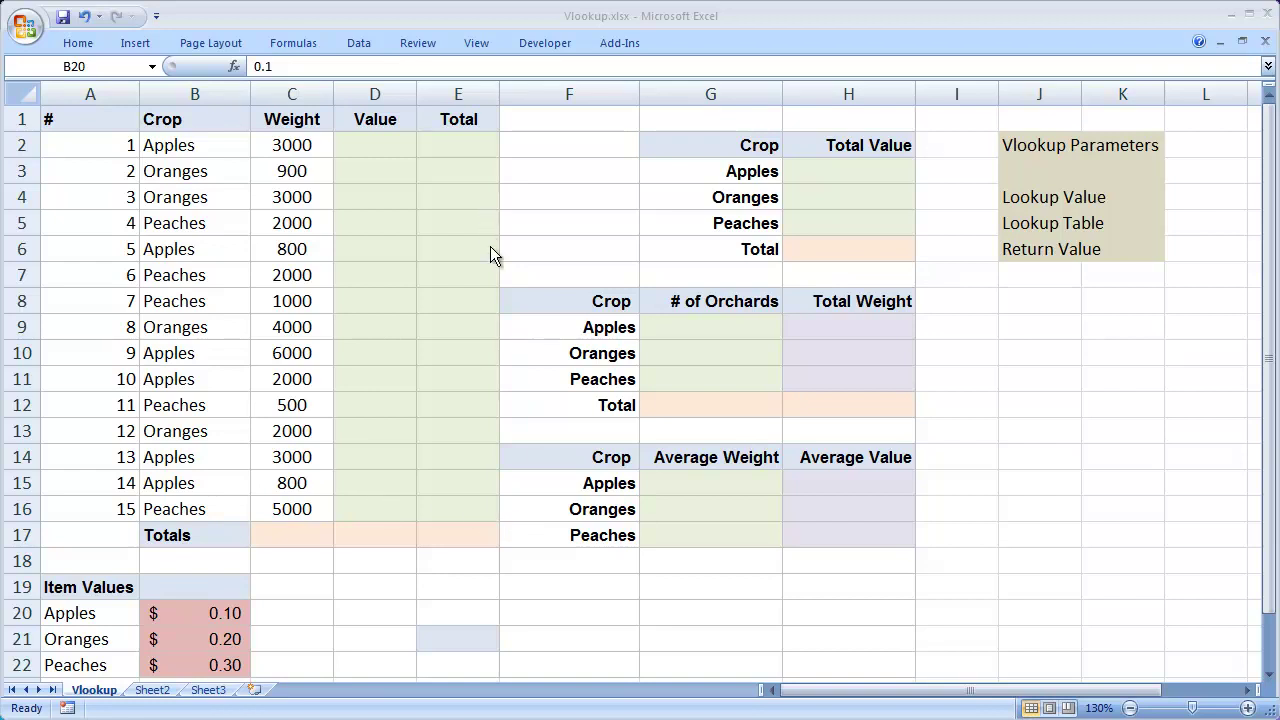
# - Enter =vlookup(B2,A20:B22,2) in D2 to return the Apples price 0.1
pyautogui.click(357, 144)
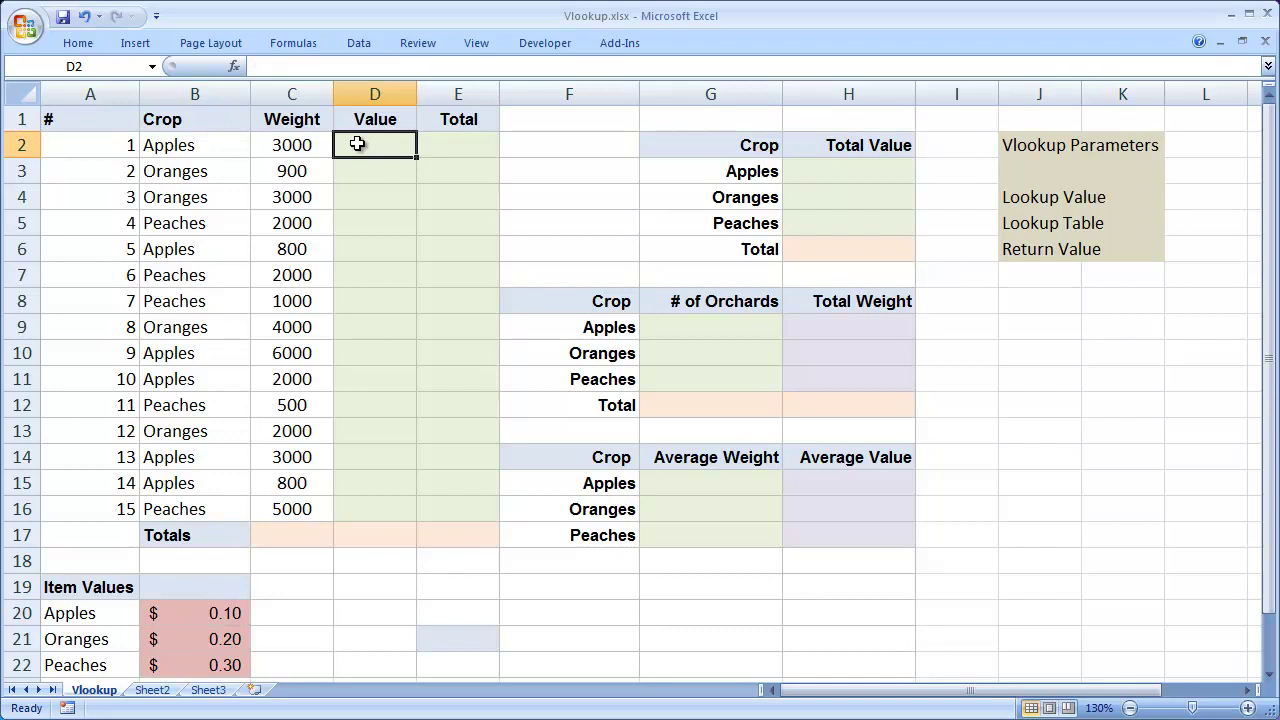
pyautogui.write('=v')
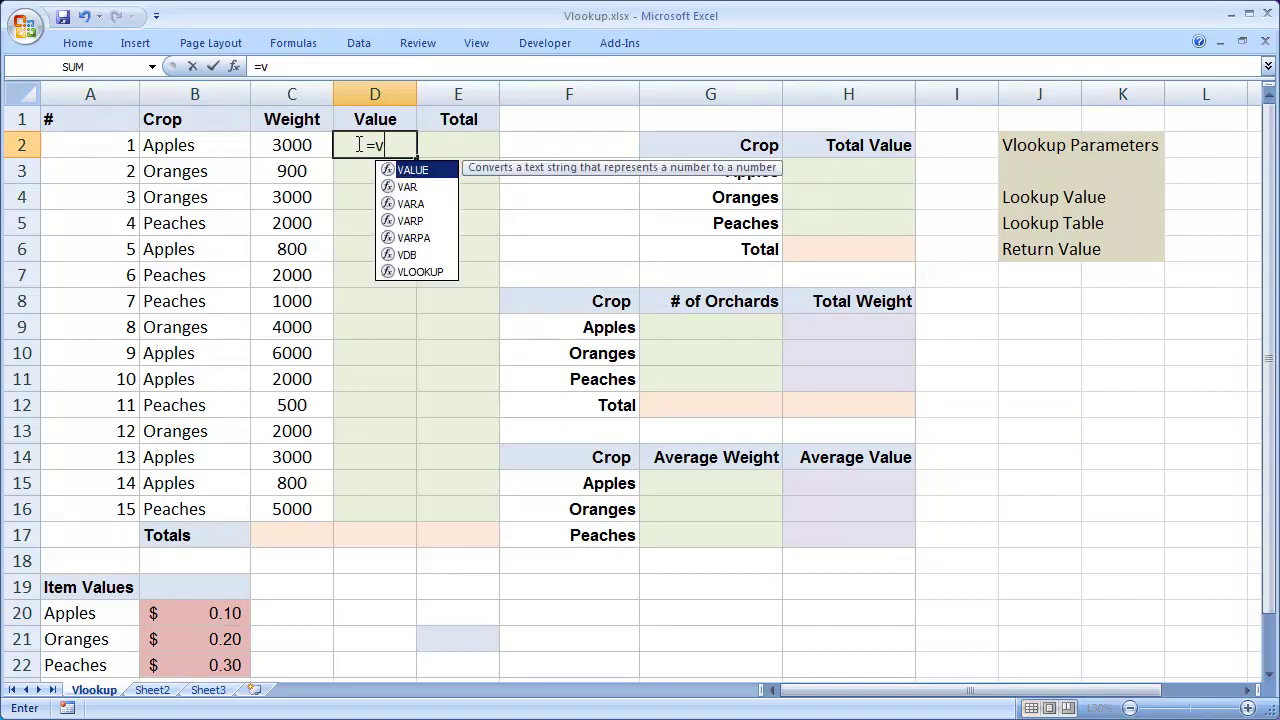
pyautogui.write('lookup')
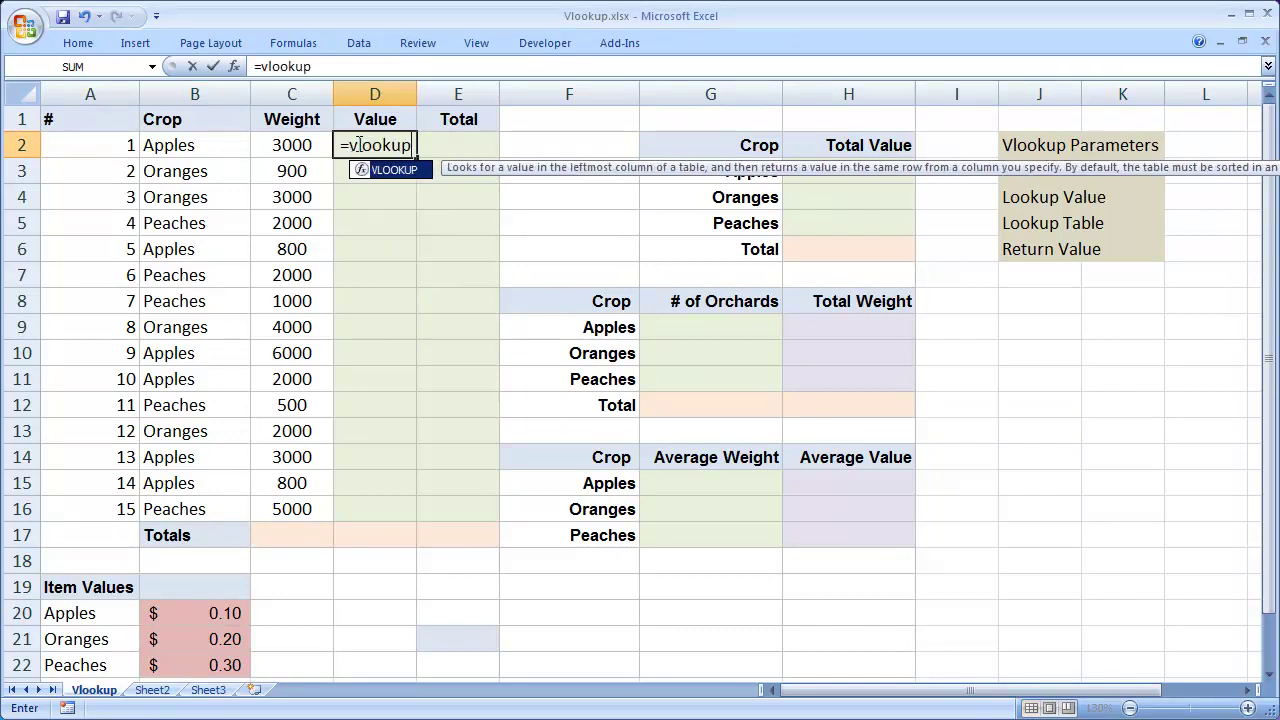
pyautogui.write('(')
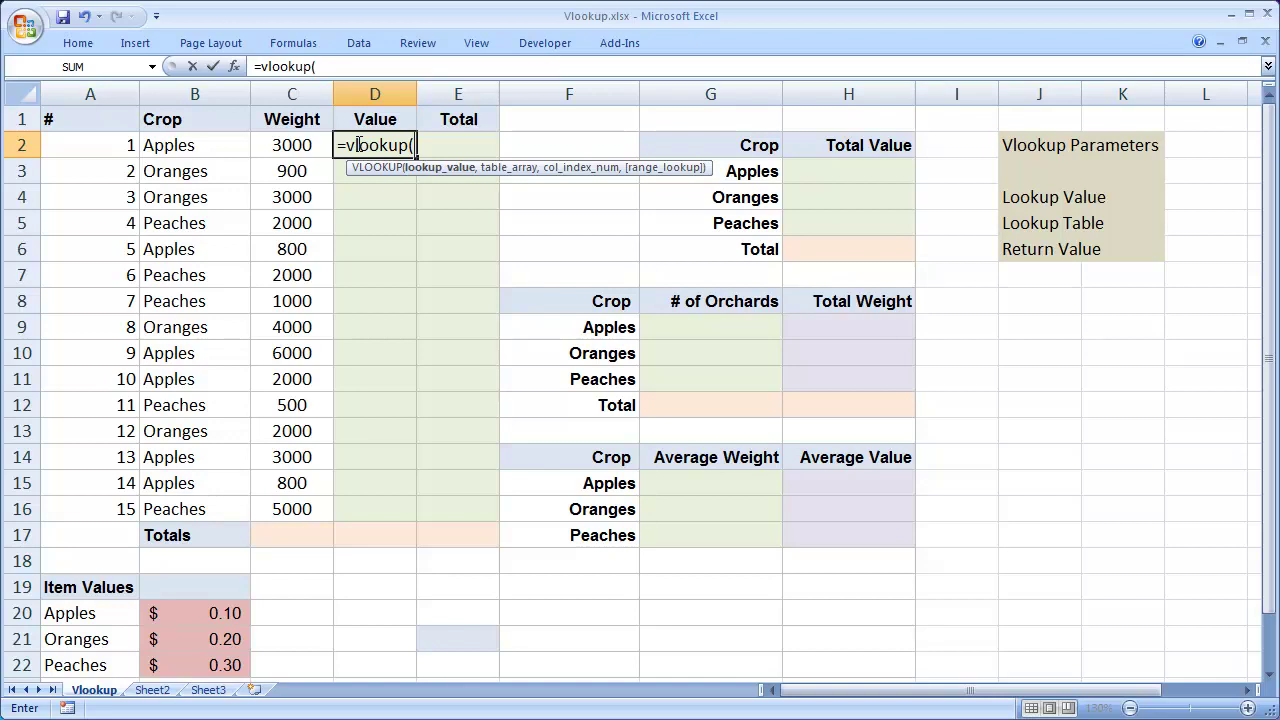
pyautogui.click(176, 148)
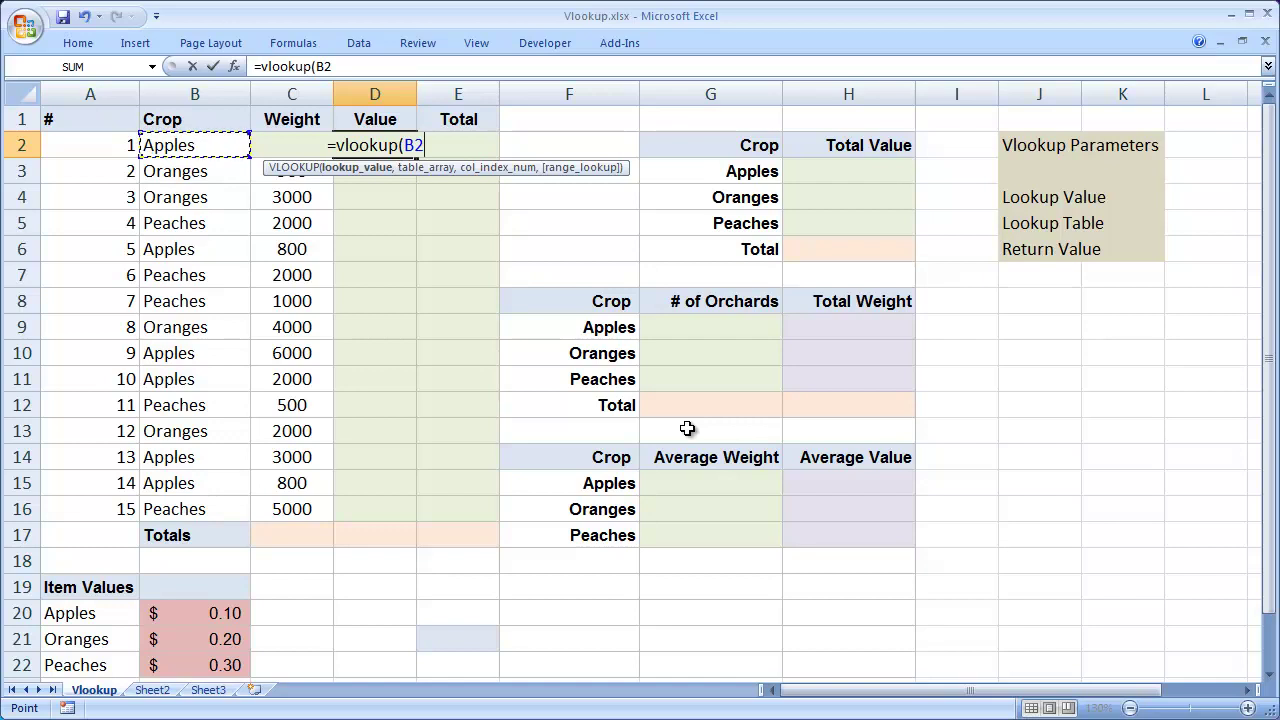
pyautogui.write(',')
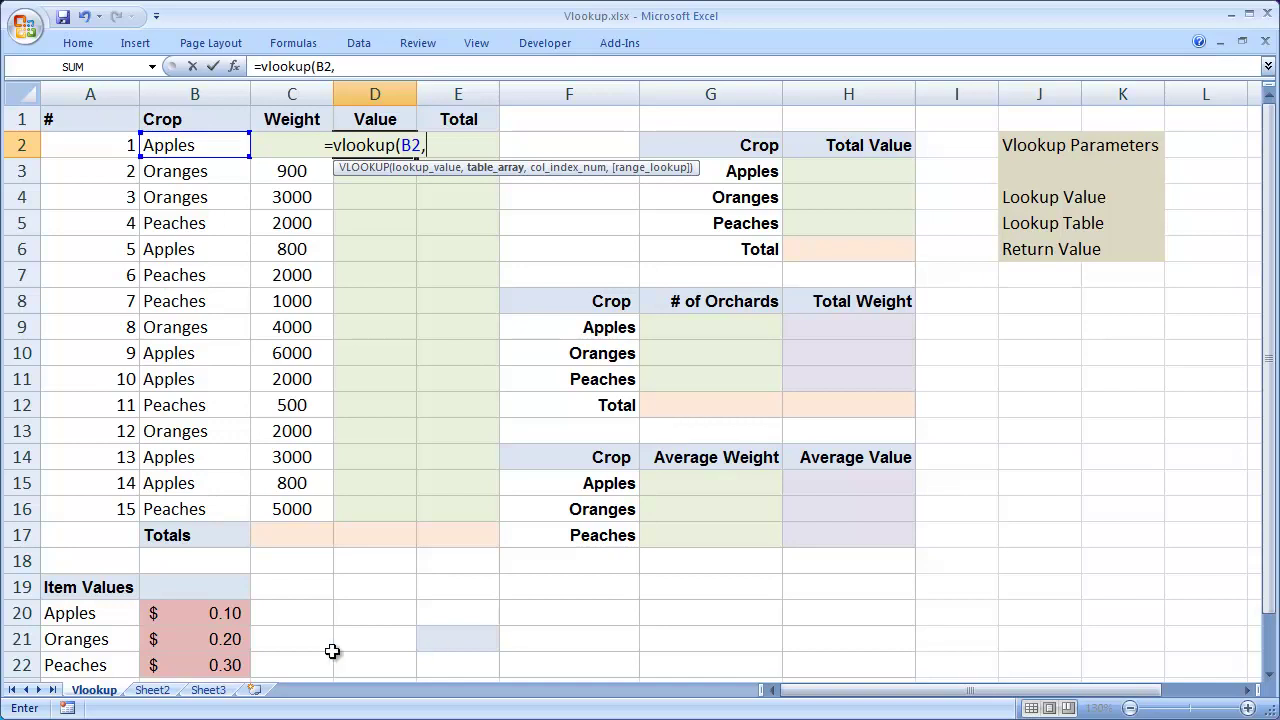
pyautogui.moveTo(70, 612); pyautogui.dragTo(204, 662)
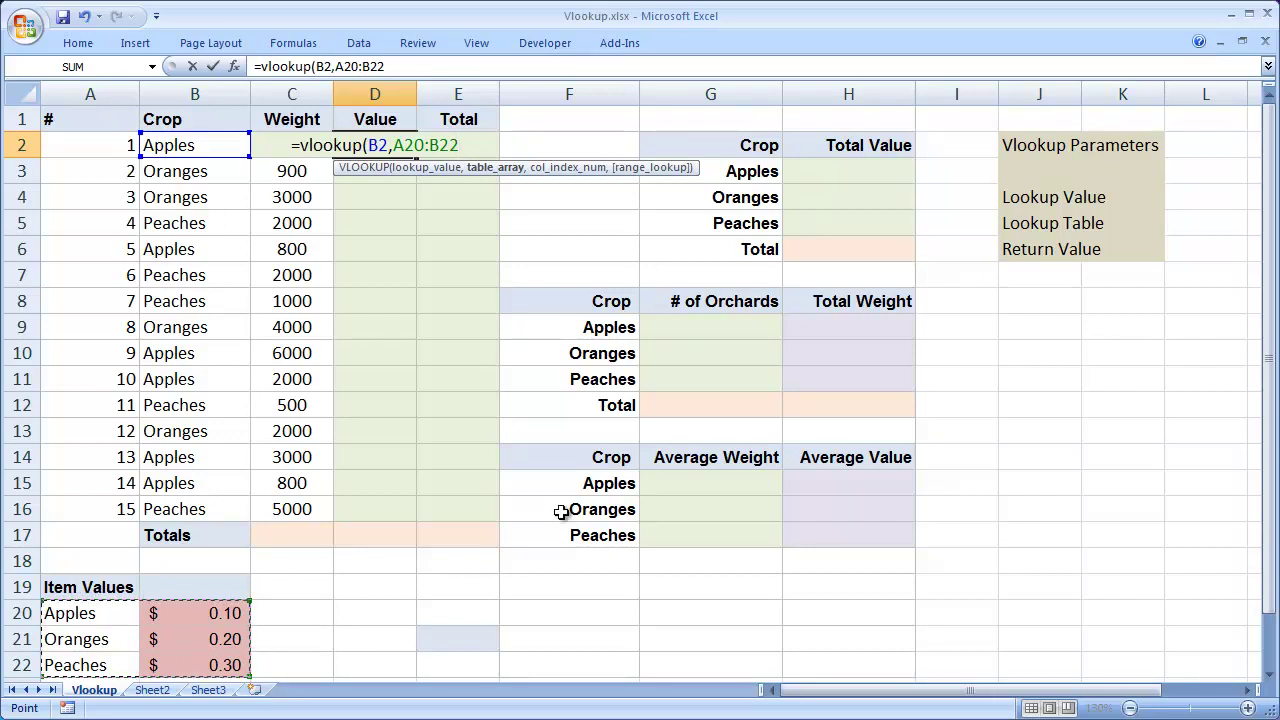
pyautogui.write(',')
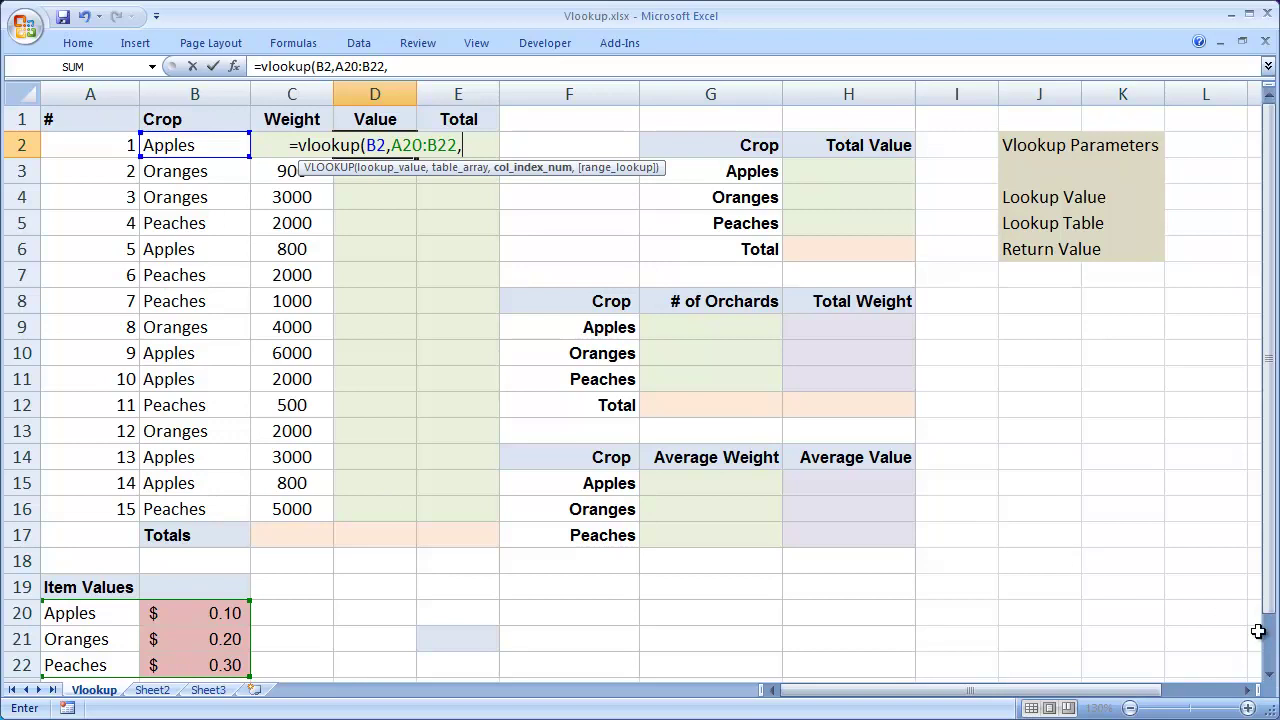
pyautogui.write('2')
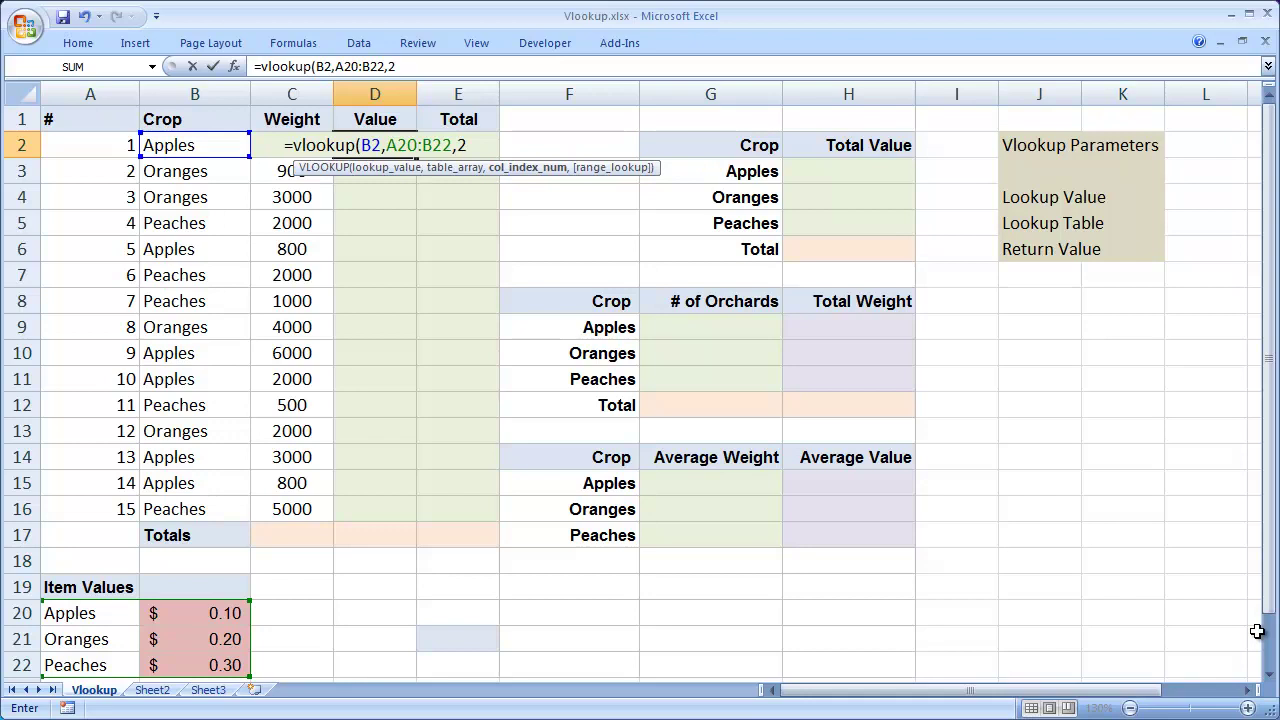
pyautogui.write(')')
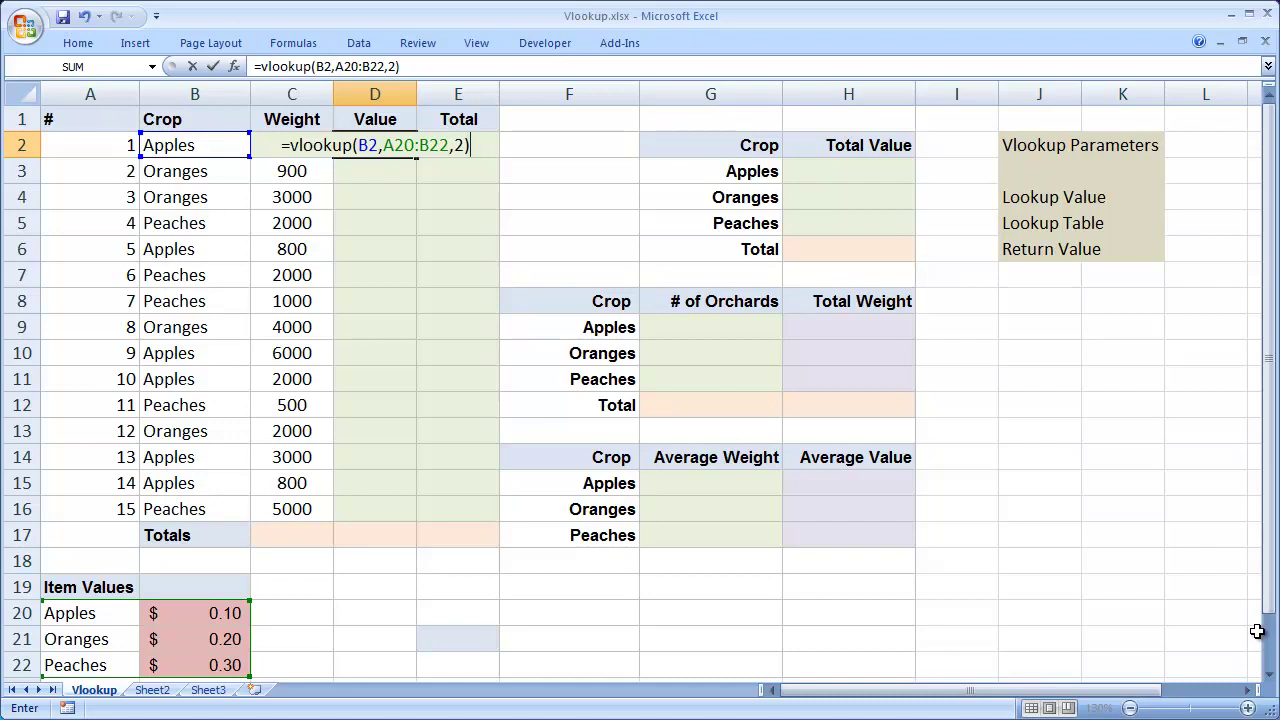
pyautogui.press('Return')
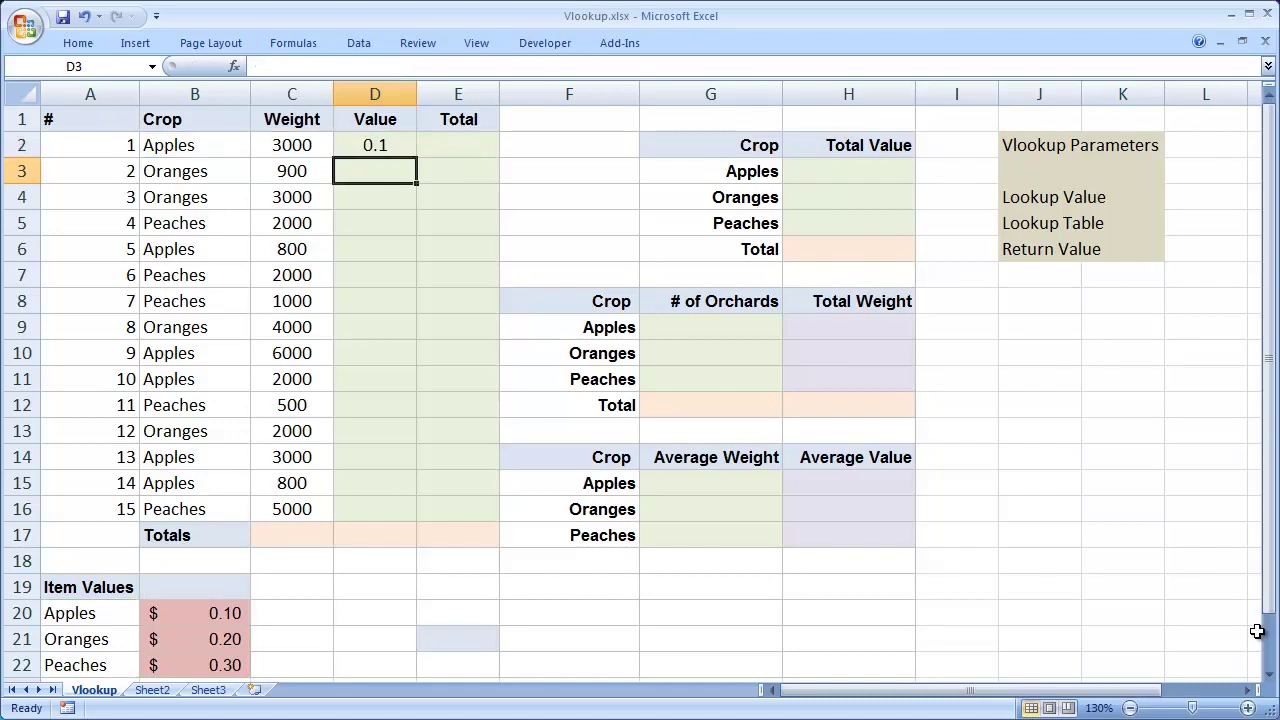
pyautogui.click(375, 146)
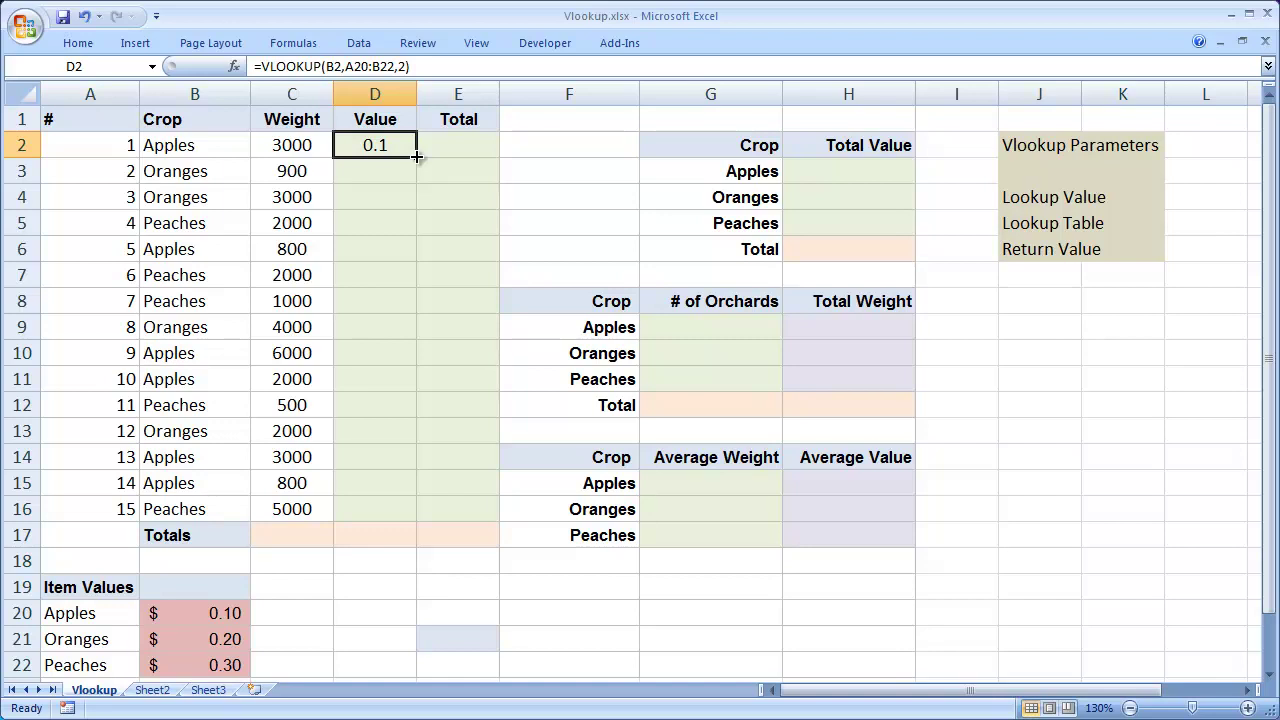
pyautogui.moveTo(416, 156); pyautogui.dragTo(426, 524)
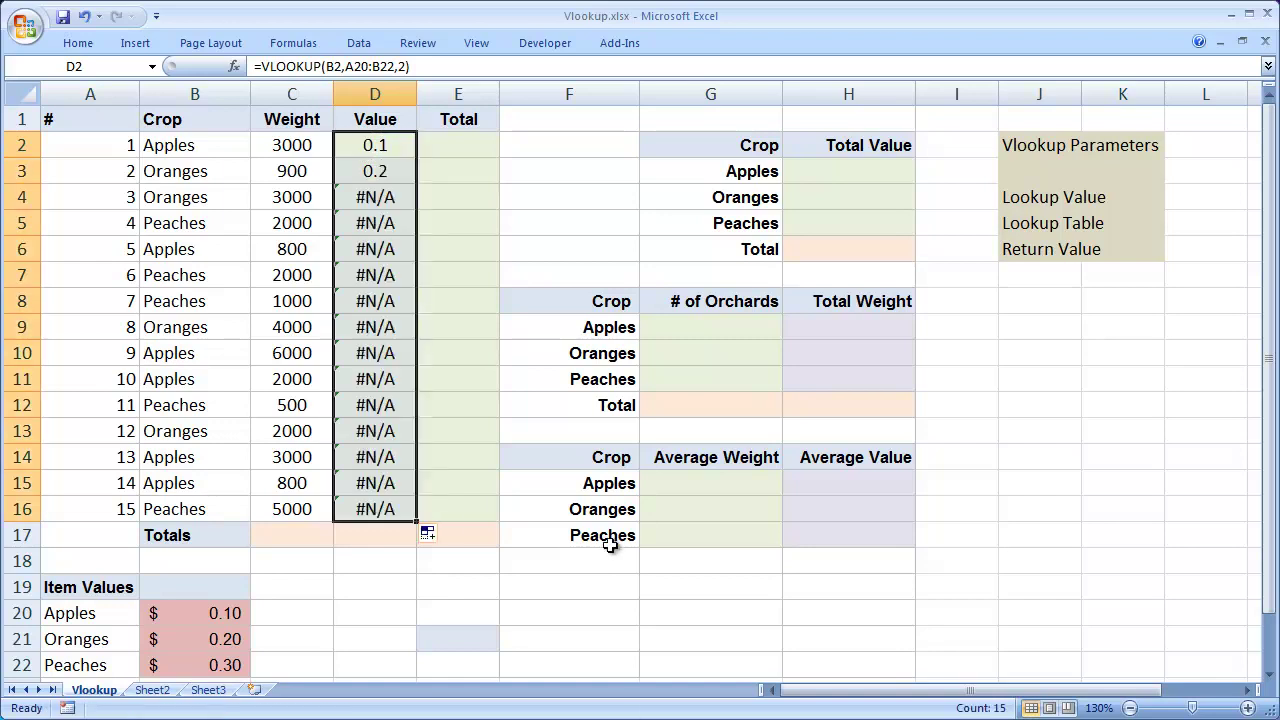
pyautogui.click(375, 197)
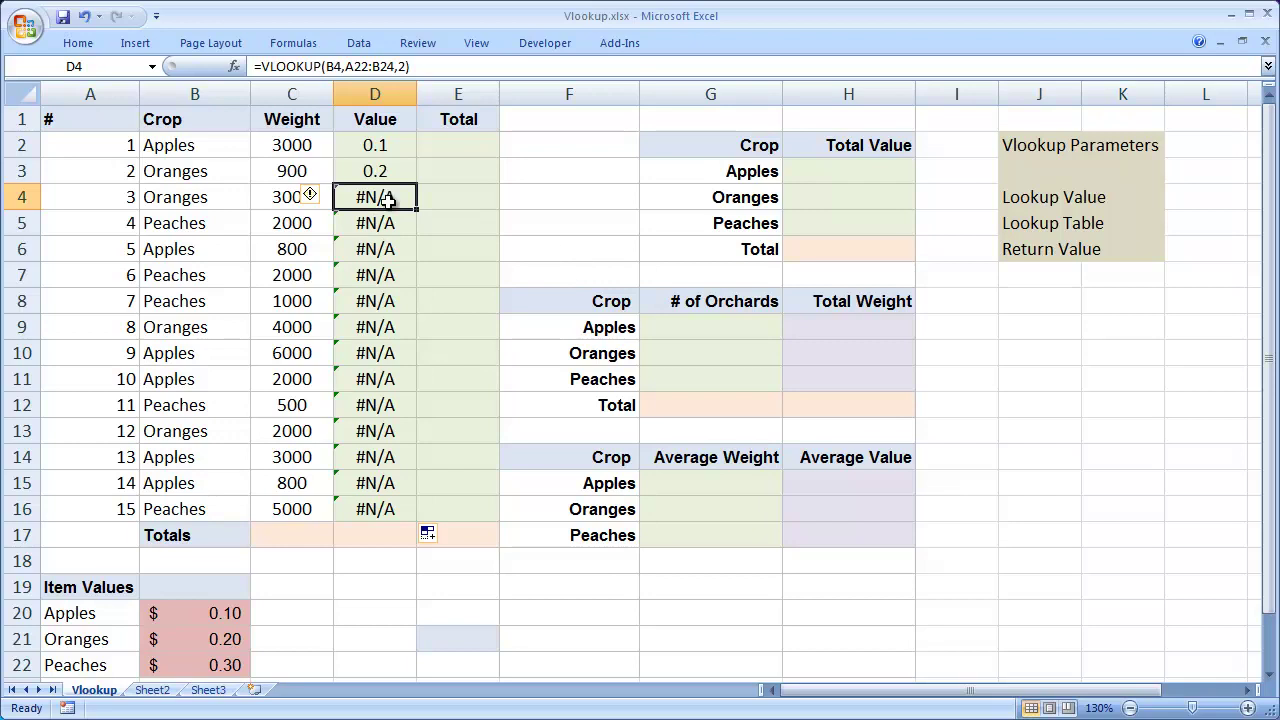
pyautogui.doubleClick(369, 171)
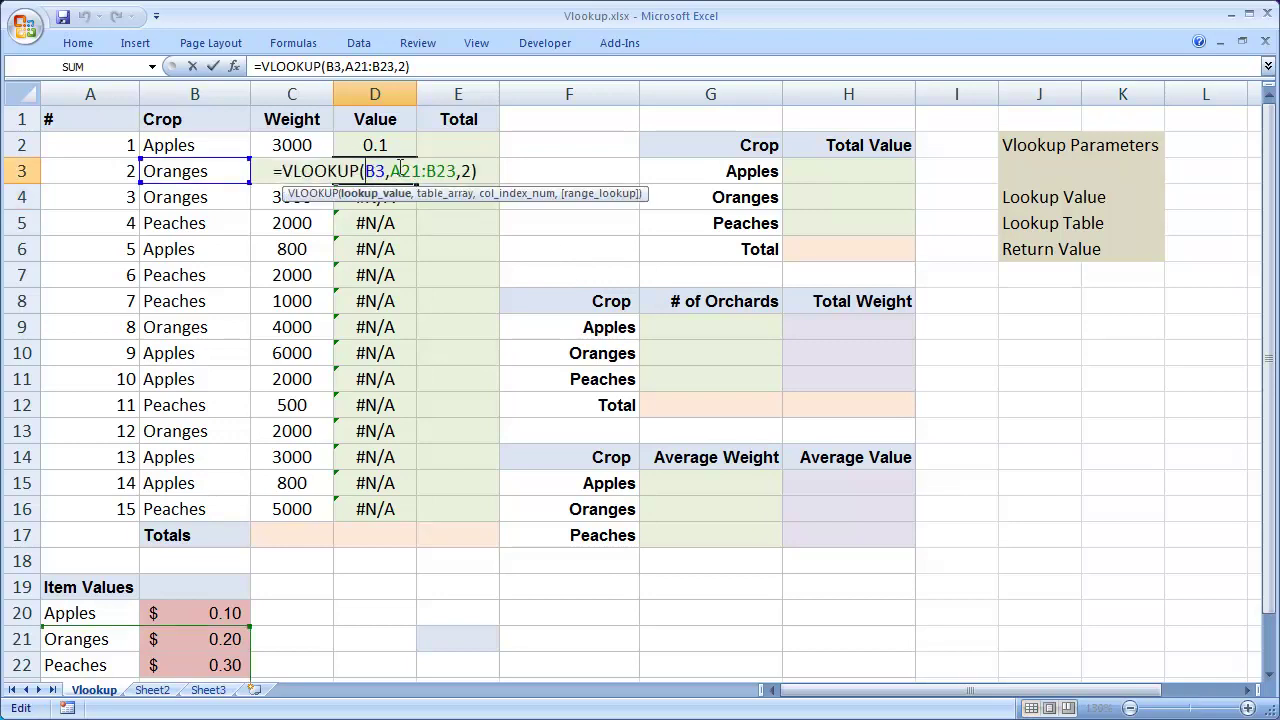
pyautogui.moveTo(390, 171); pyautogui.dragTo(456, 172)
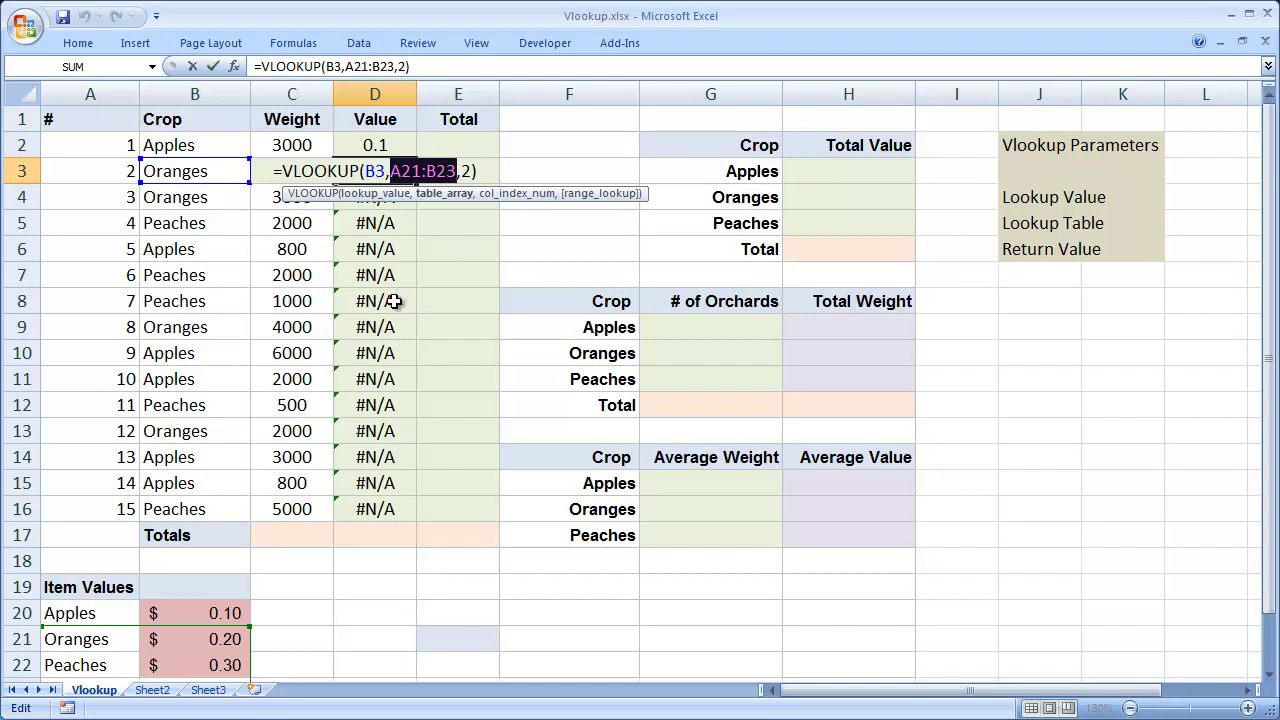
pyautogui.hotkey('ctrl', 'Return')
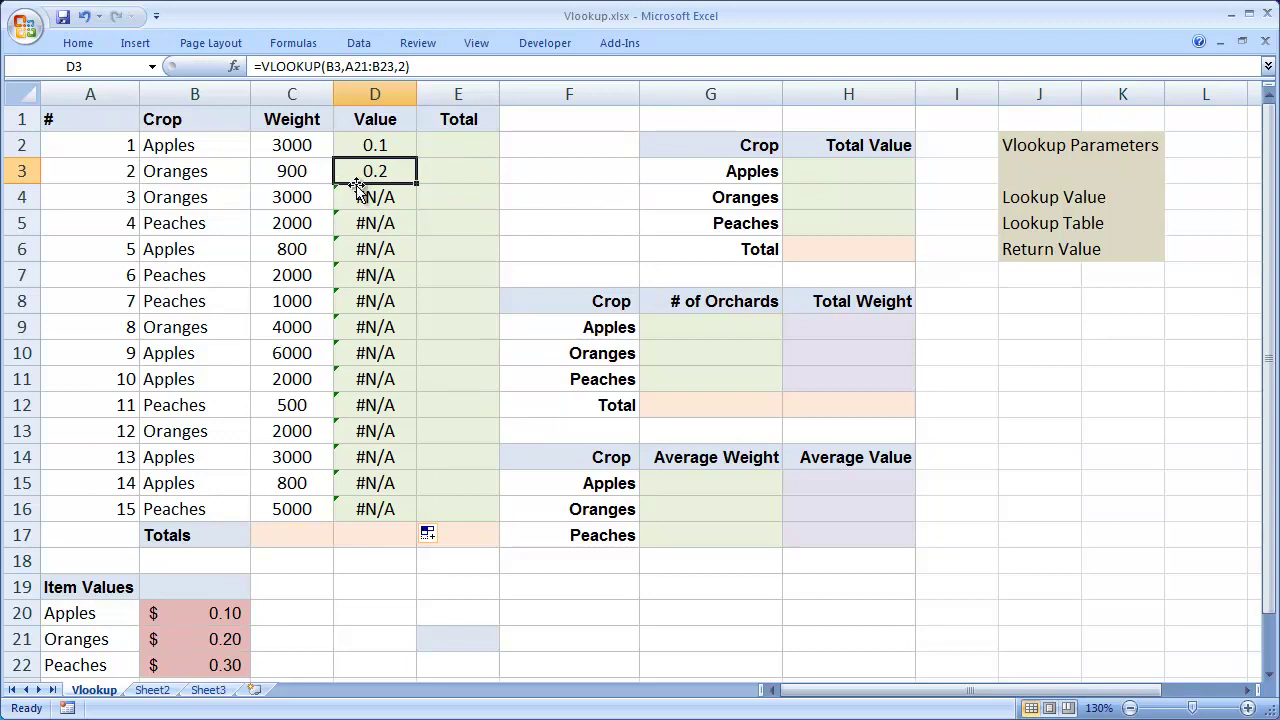
# - Clear D3:D16 and change D2's lookup table to absolute $A$20:$B$22
pyautogui.moveTo(371, 171); pyautogui.dragTo(385, 508)
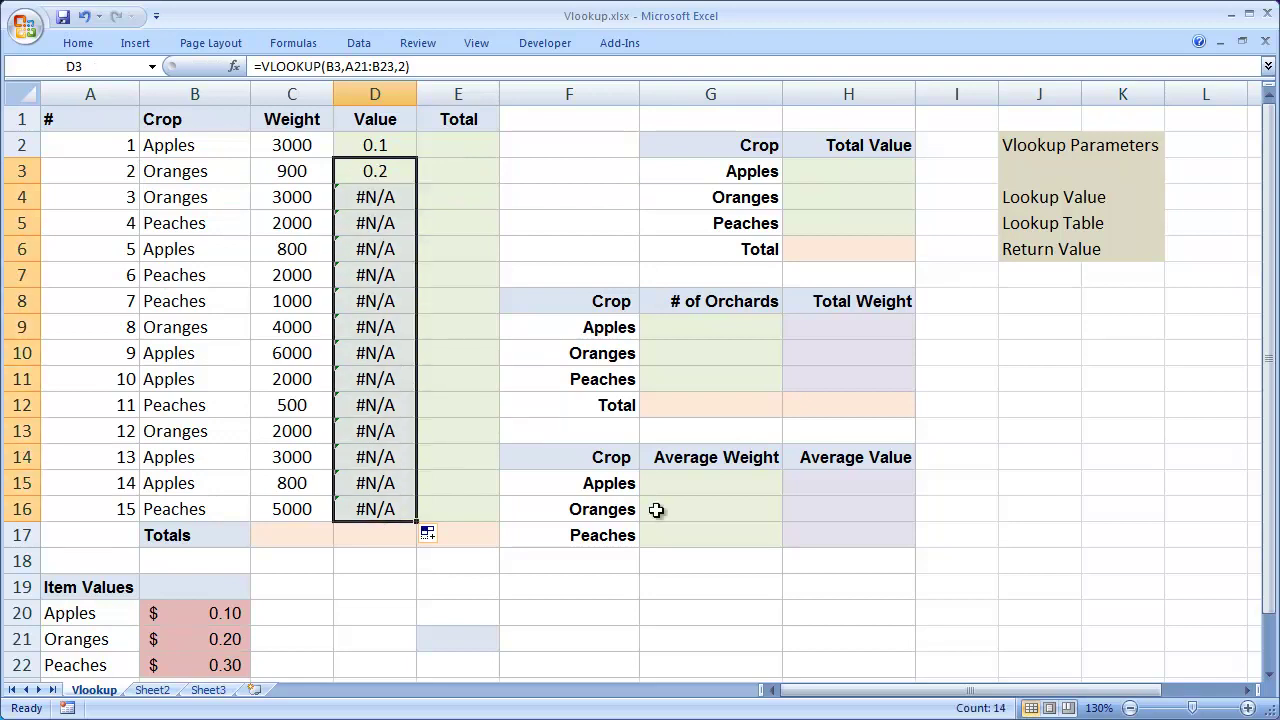
pyautogui.press('Delete')
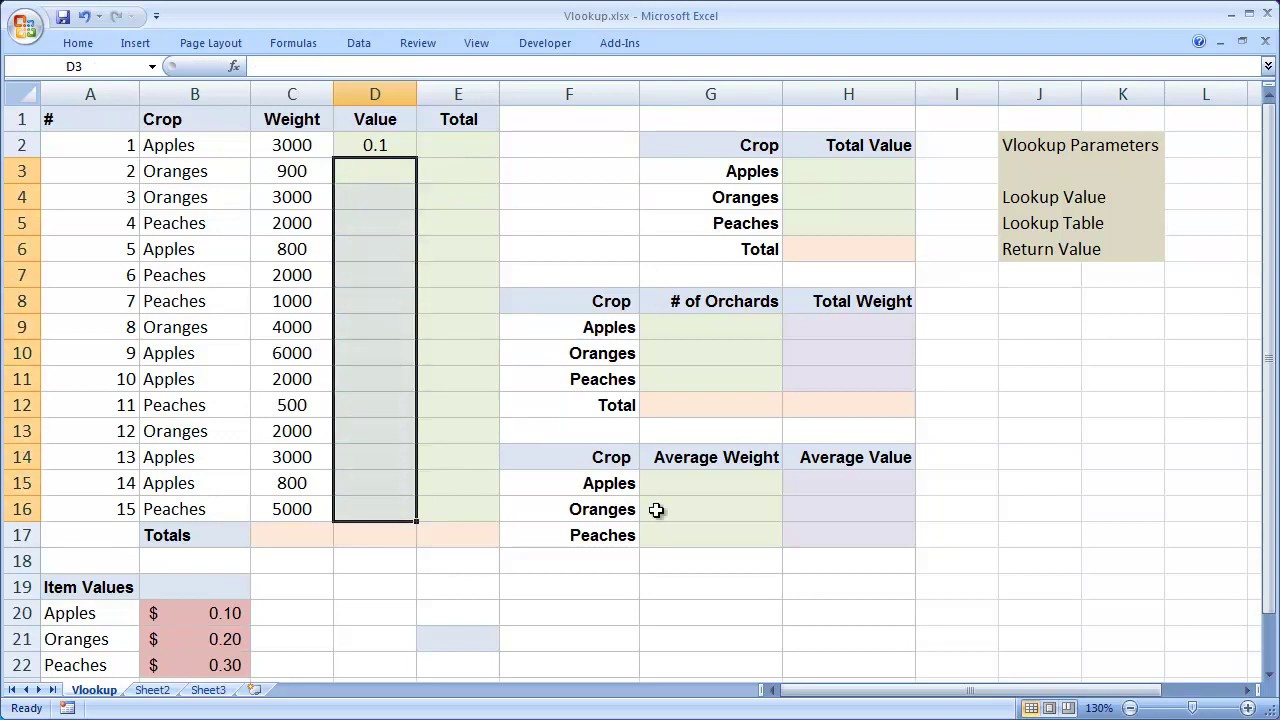
pyautogui.doubleClick(381, 145)
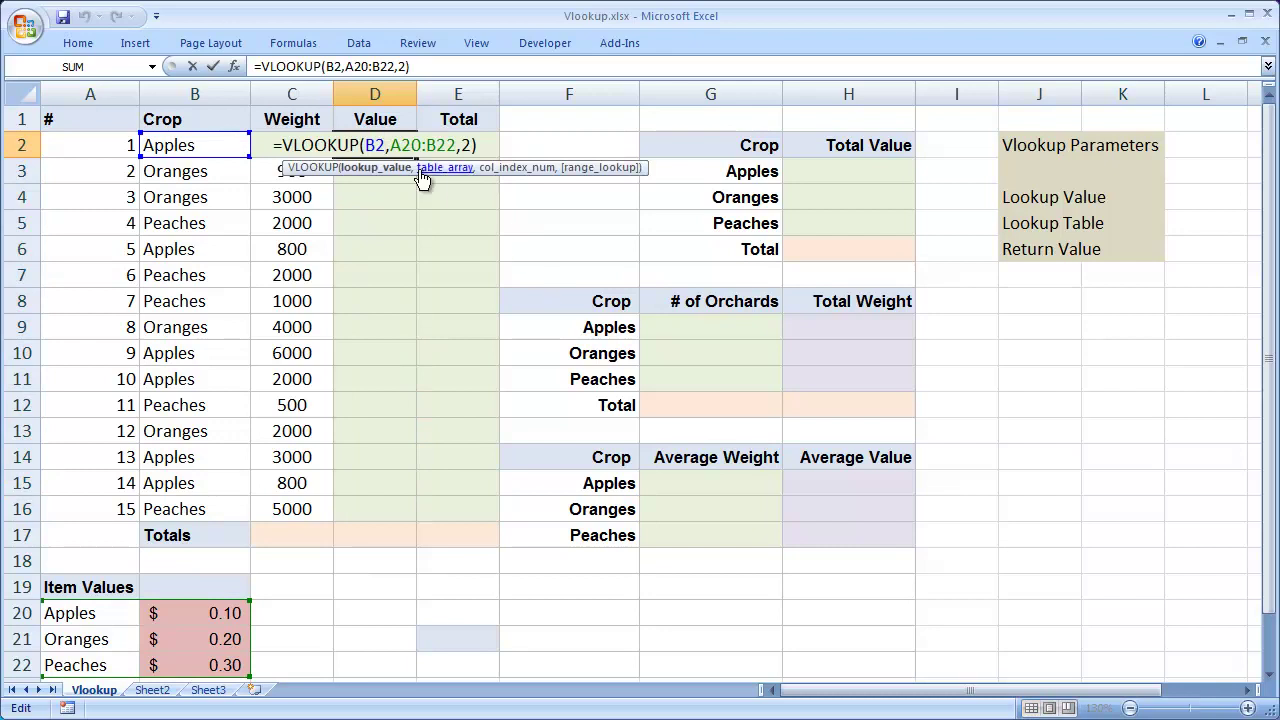
pyautogui.moveTo(390, 145); pyautogui.dragTo(457, 145)
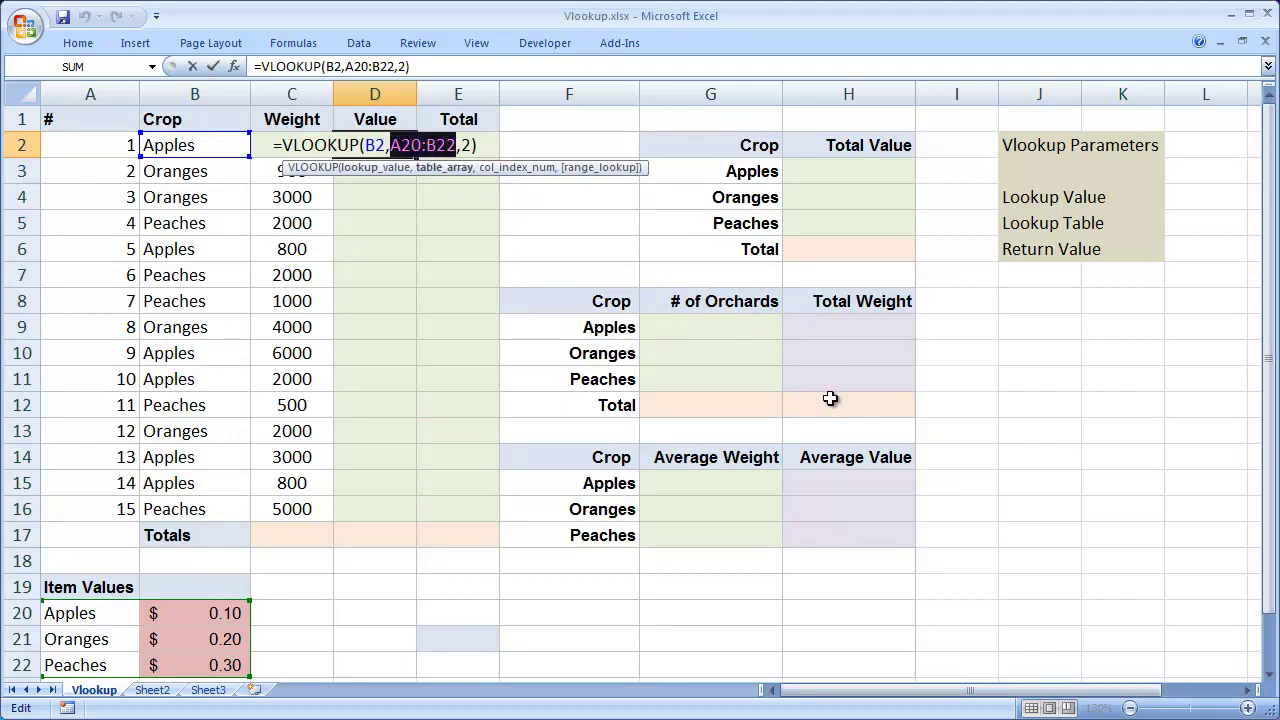
pyautogui.press('F4')
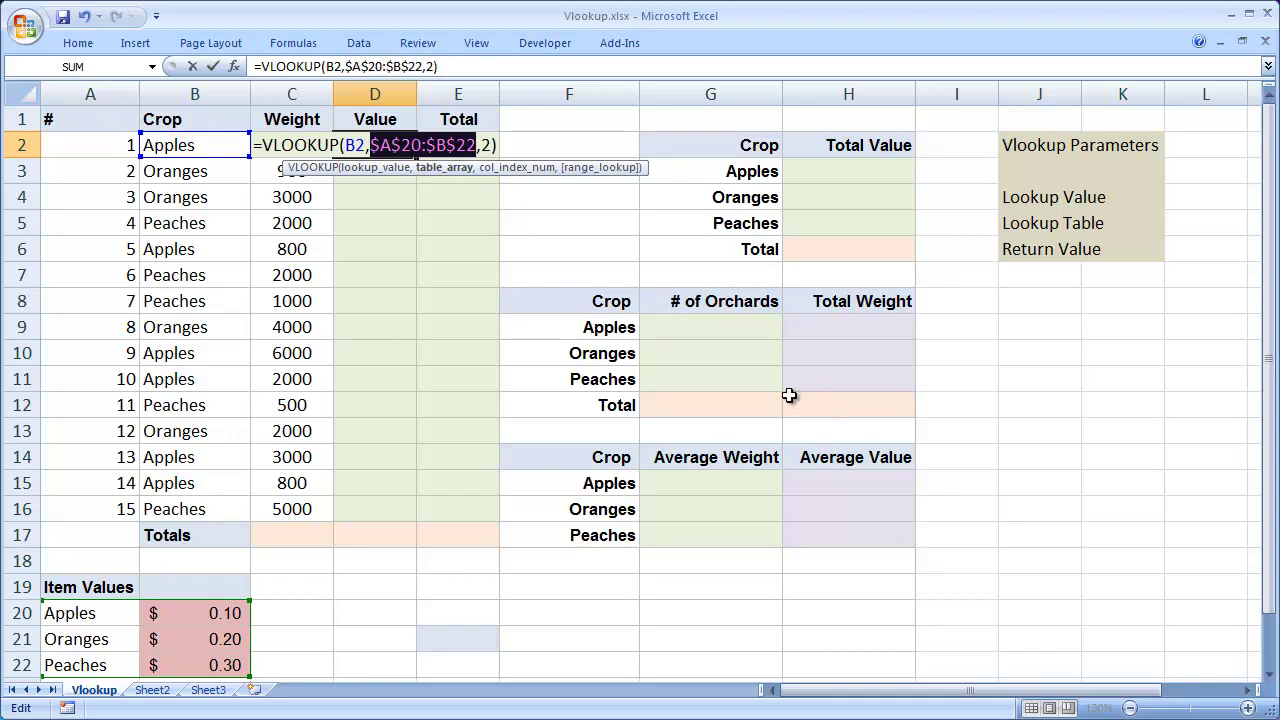
pyautogui.click(348, 145)
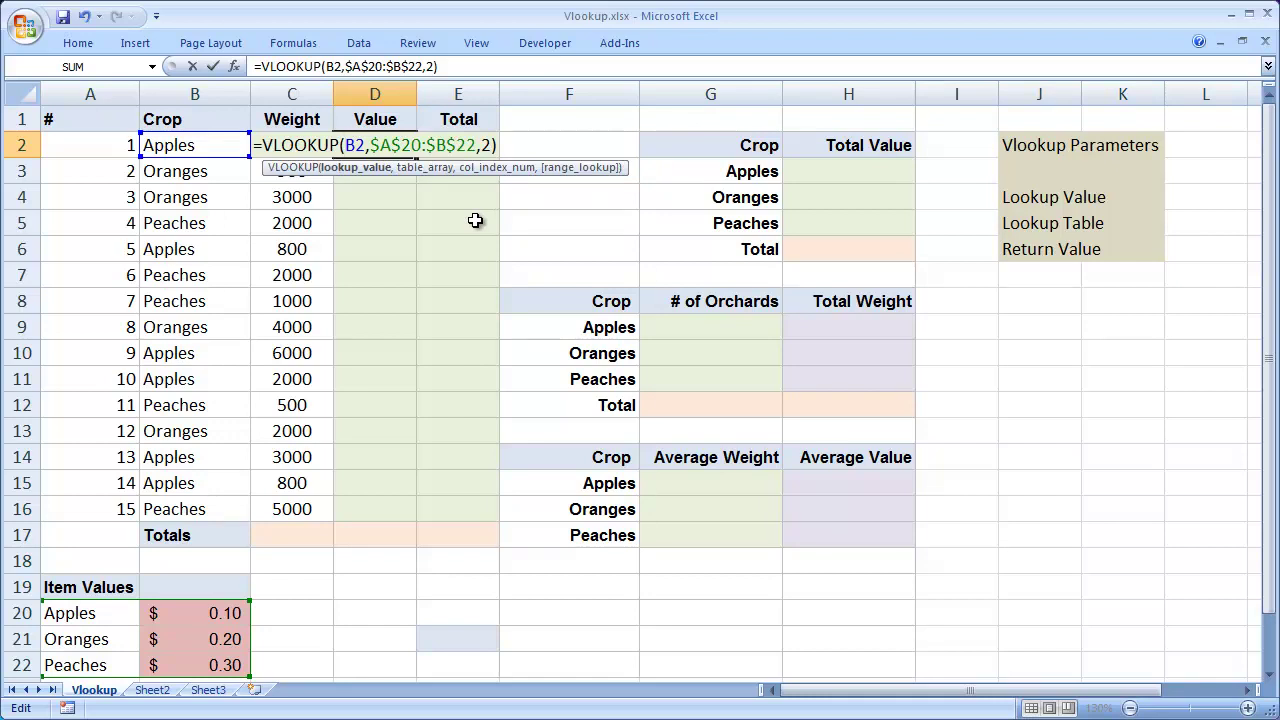
pyautogui.press('Return')
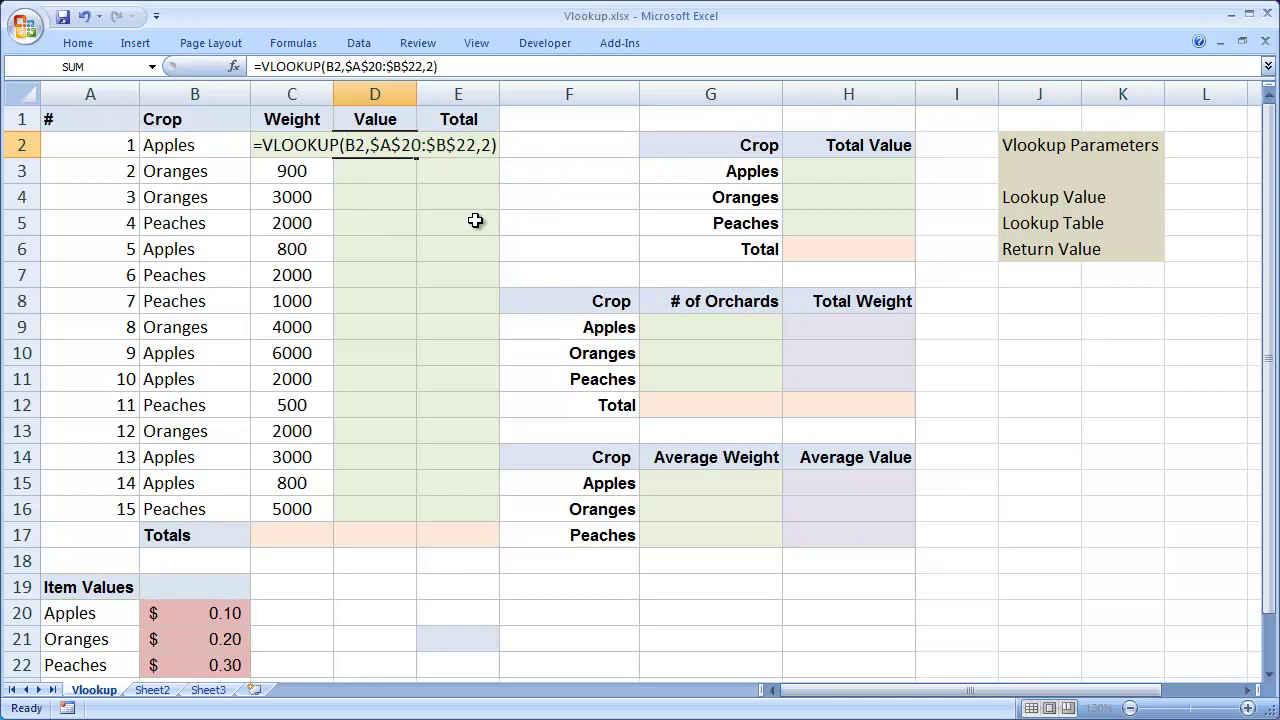
# - Fill D2's VLOOKUP down to D16 and check the result in D5
pyautogui.click(381, 147)
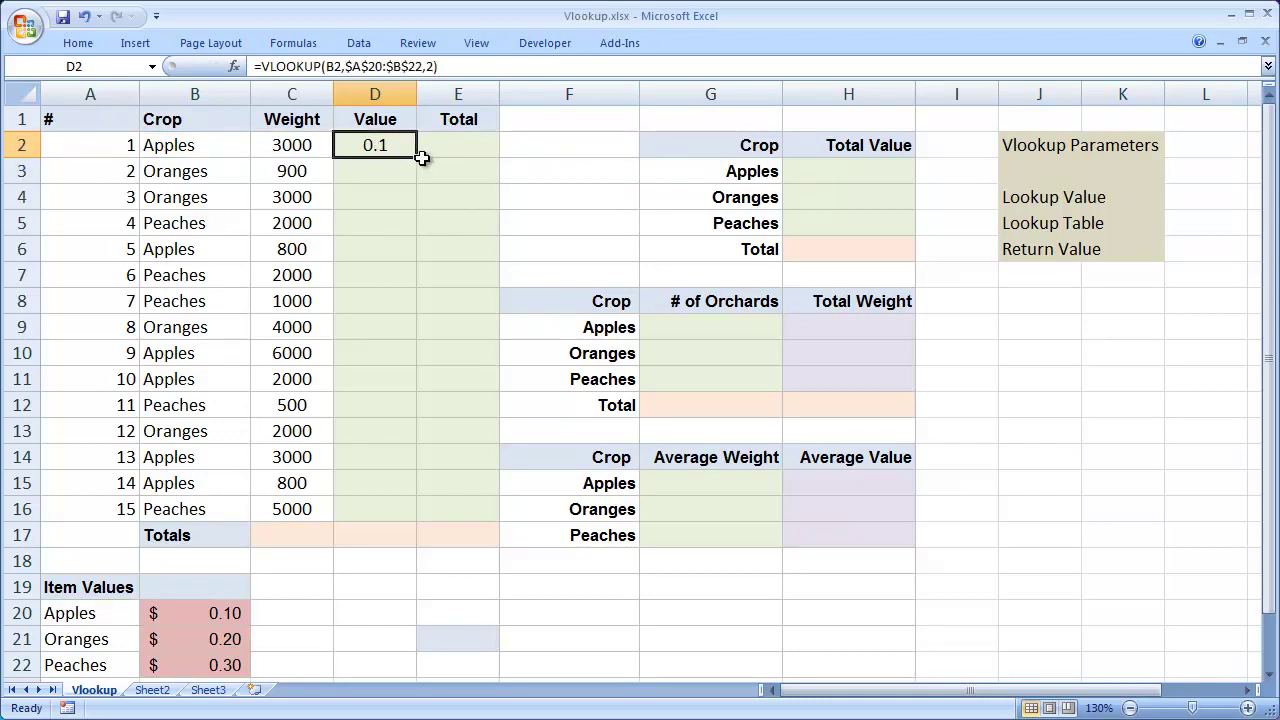
pyautogui.moveTo(418, 157); pyautogui.dragTo(399, 521)
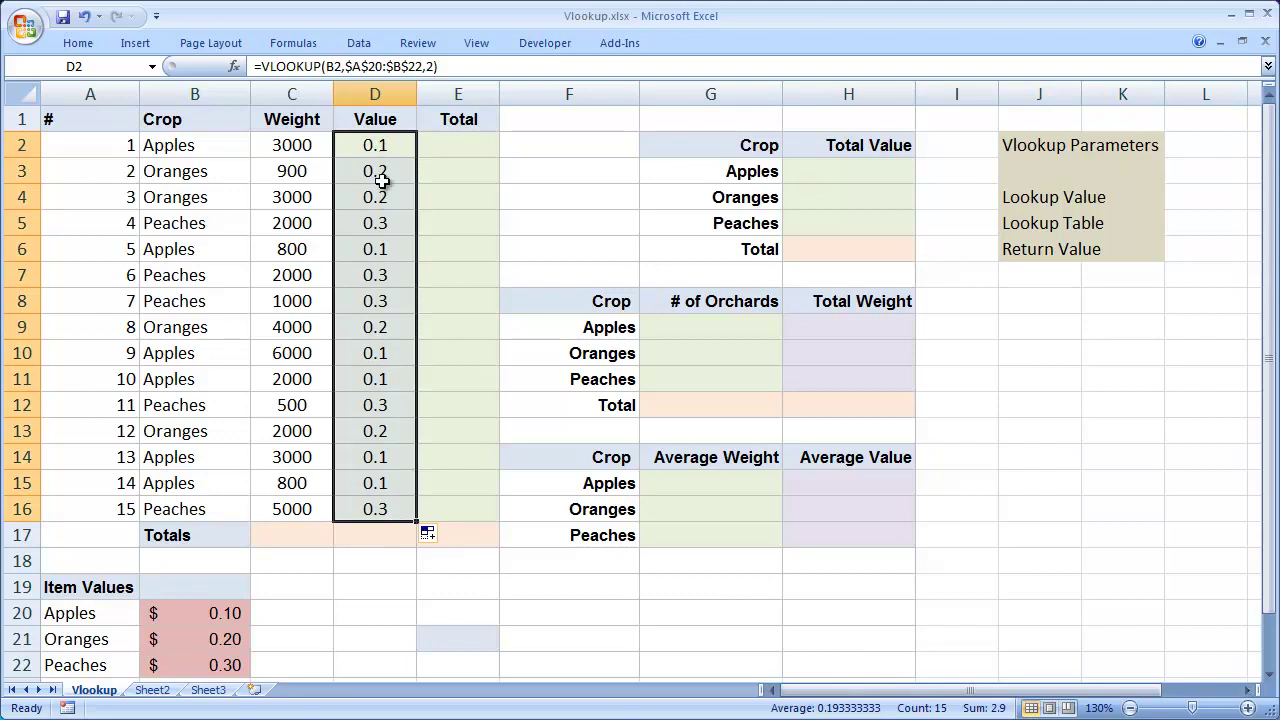
pyautogui.click(384, 230)
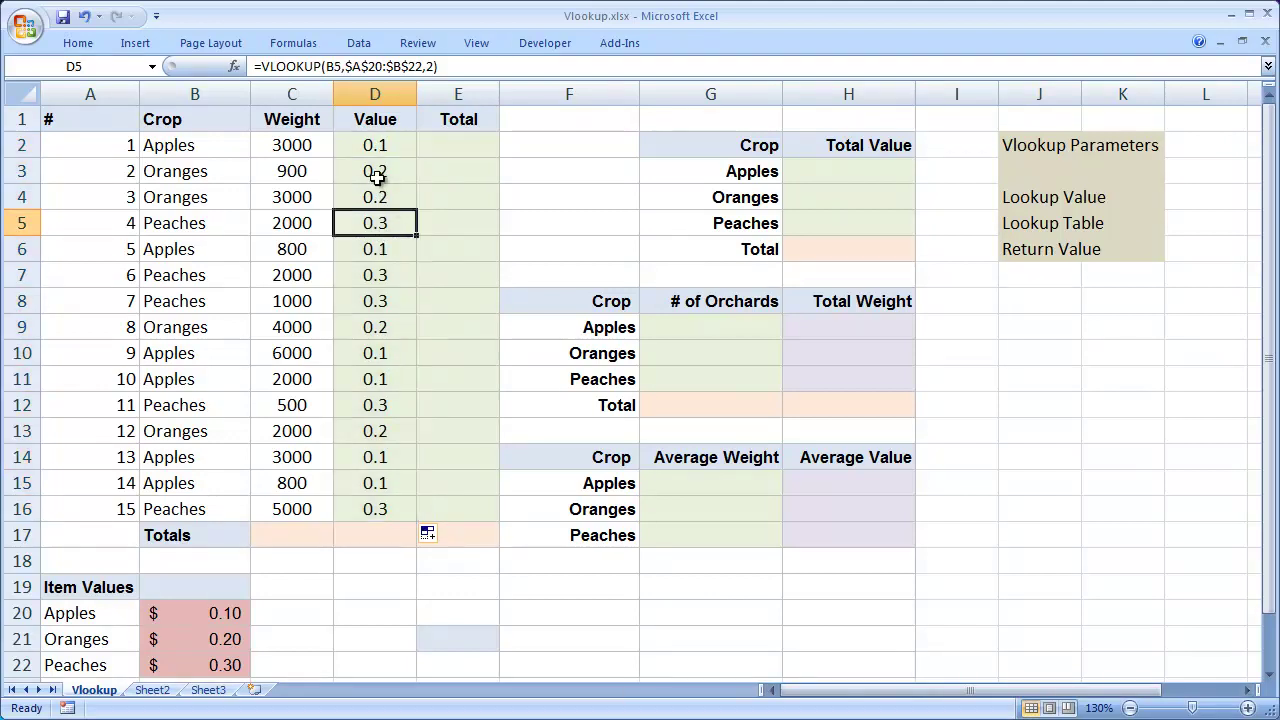
# - Enter =C2*D2 in E2 as the first weight times value total
pyautogui.click(170, 198)
pyautogui.click(340, 197)
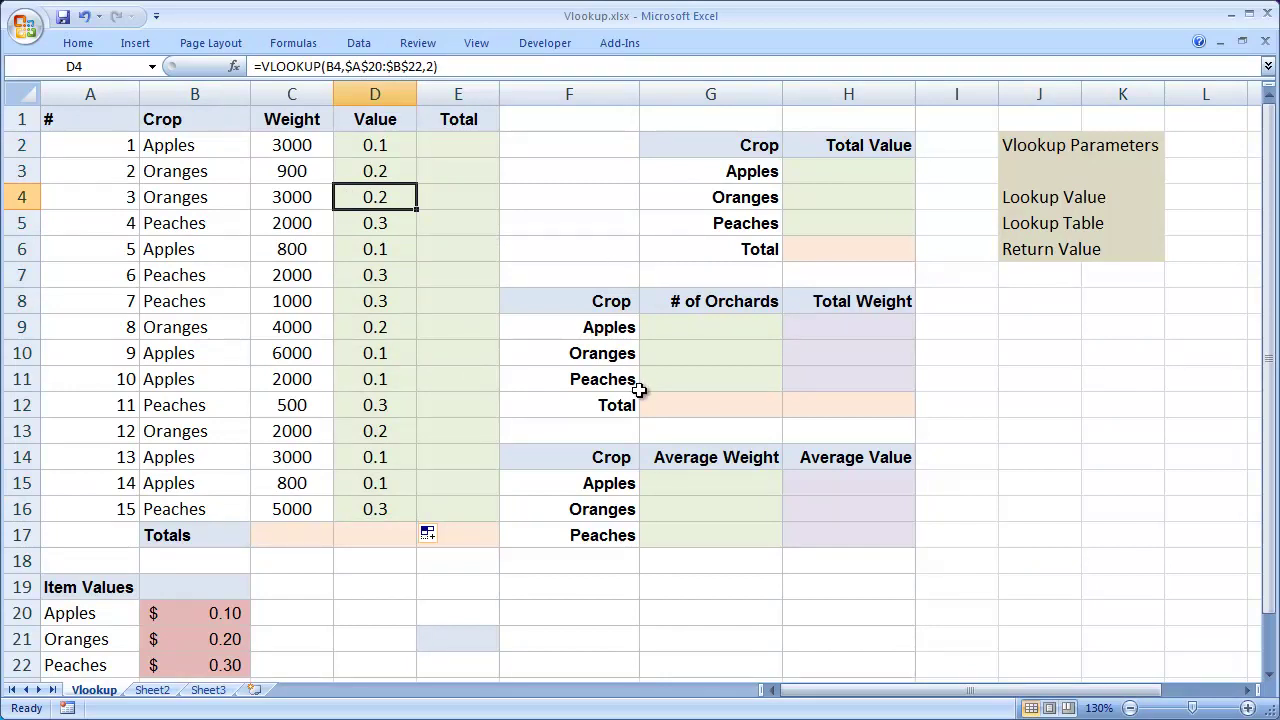
pyautogui.click(446, 150)
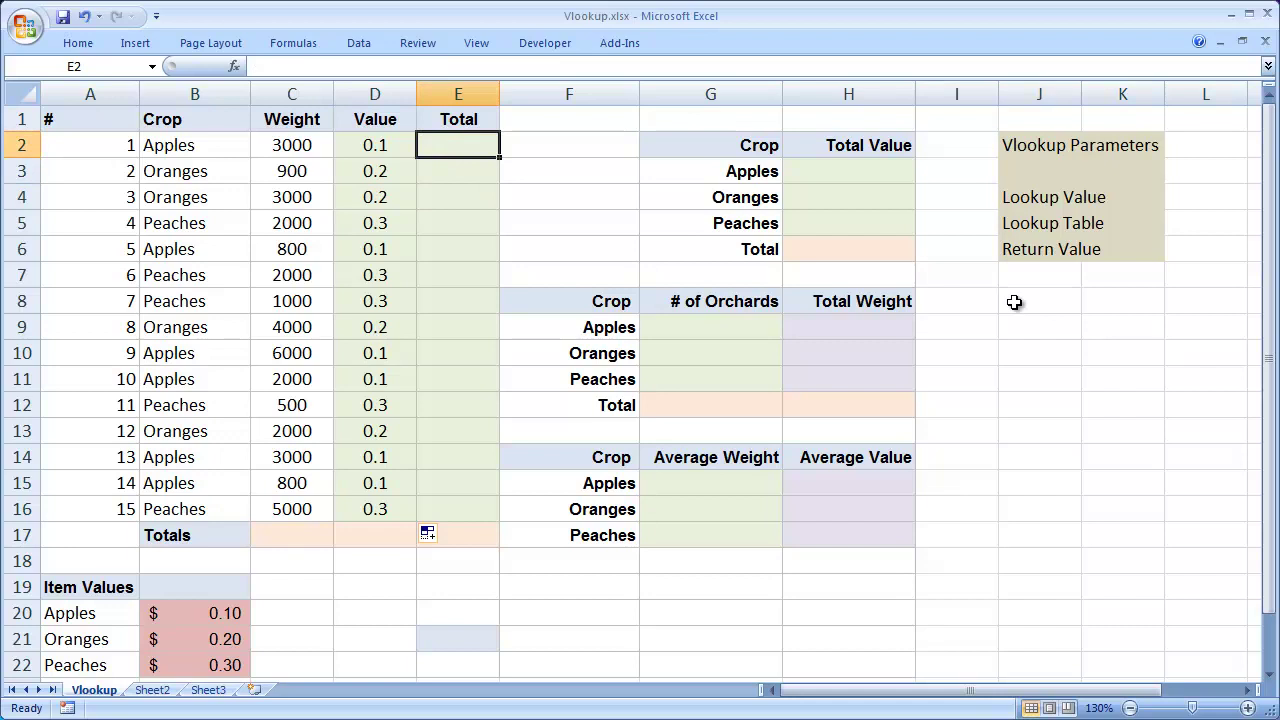
pyautogui.write('=')
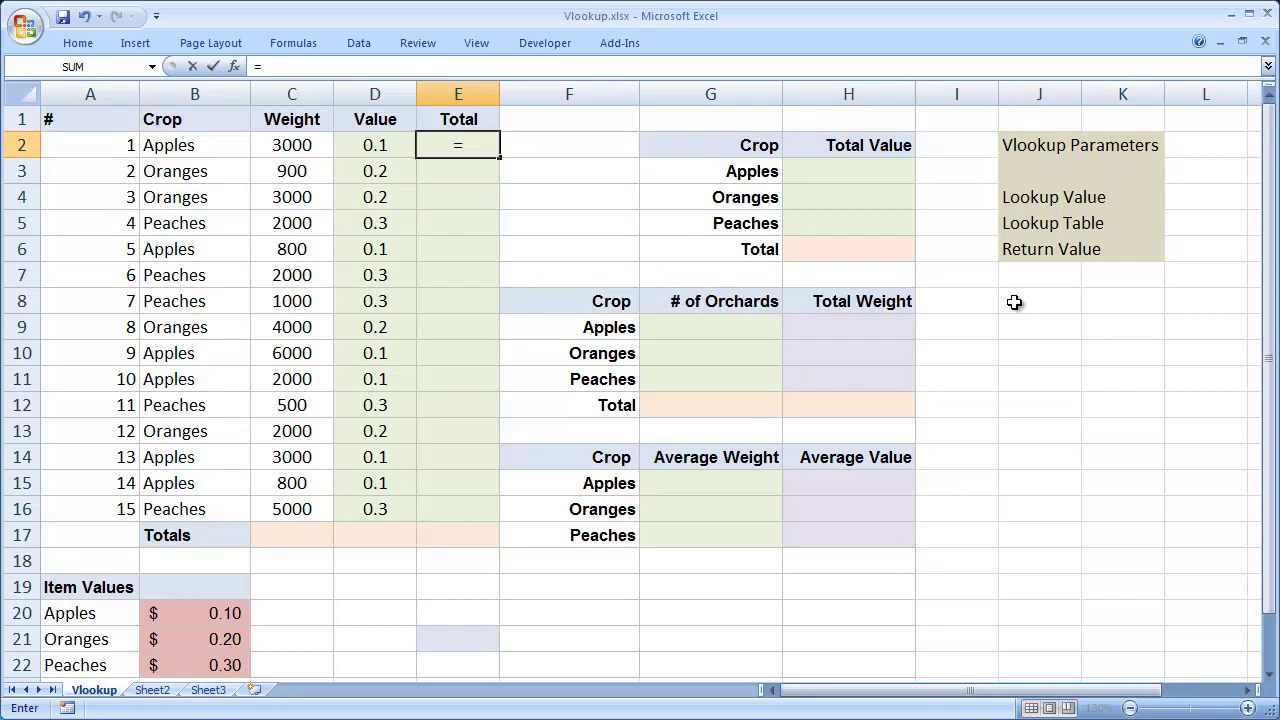
pyautogui.write('c2*d2')
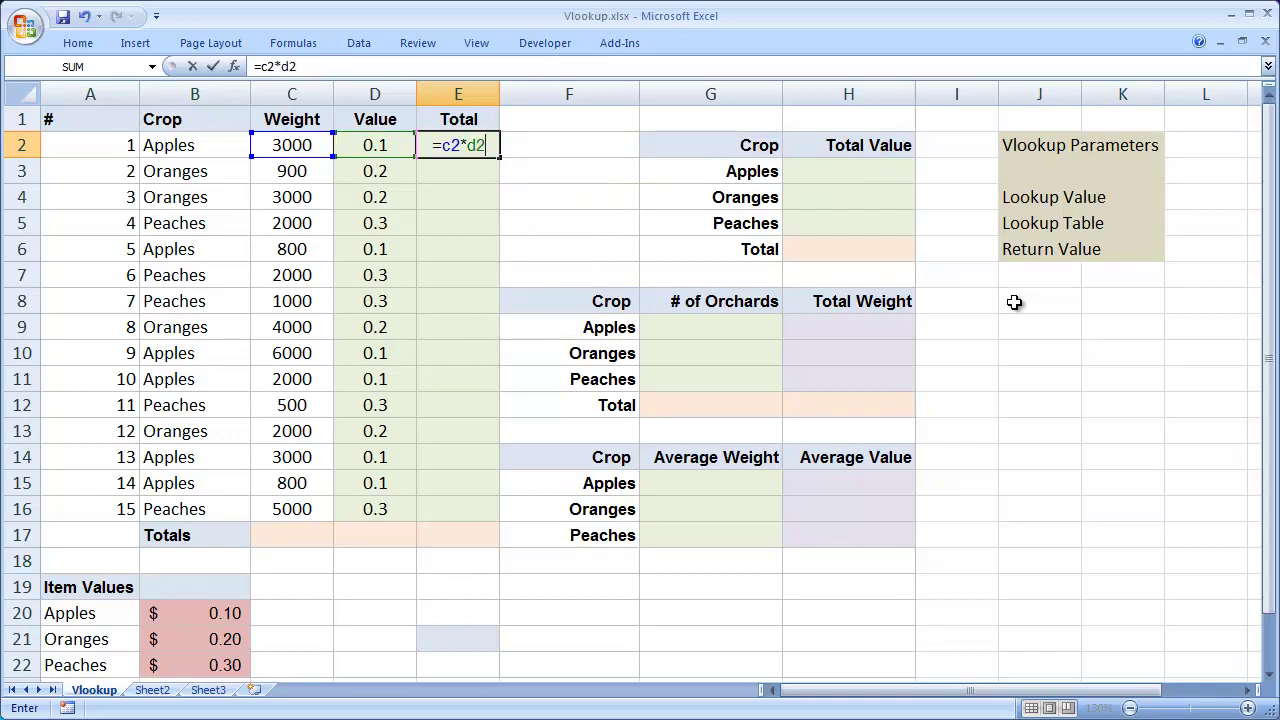
pyautogui.press('Return')
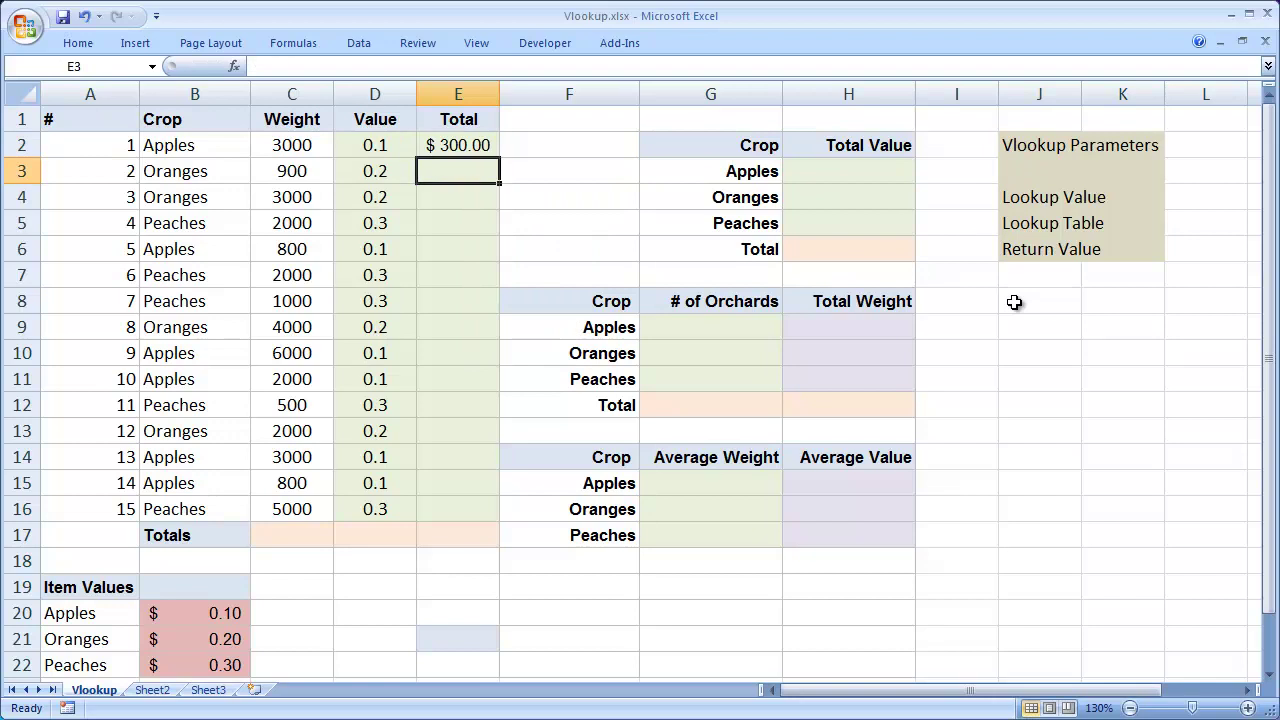
# - Fill the total down to E16 and widen column E so $1,500.00 fits
pyautogui.click(479, 151)
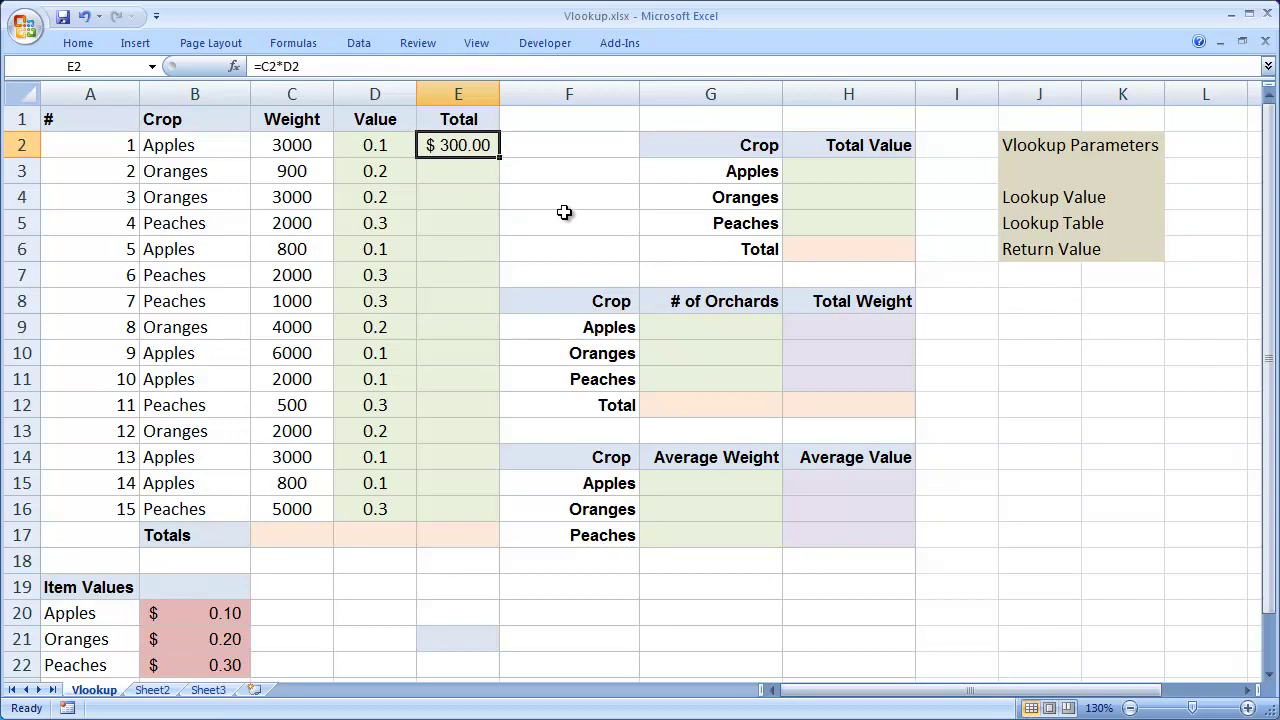
pyautogui.doubleClick(500, 157)
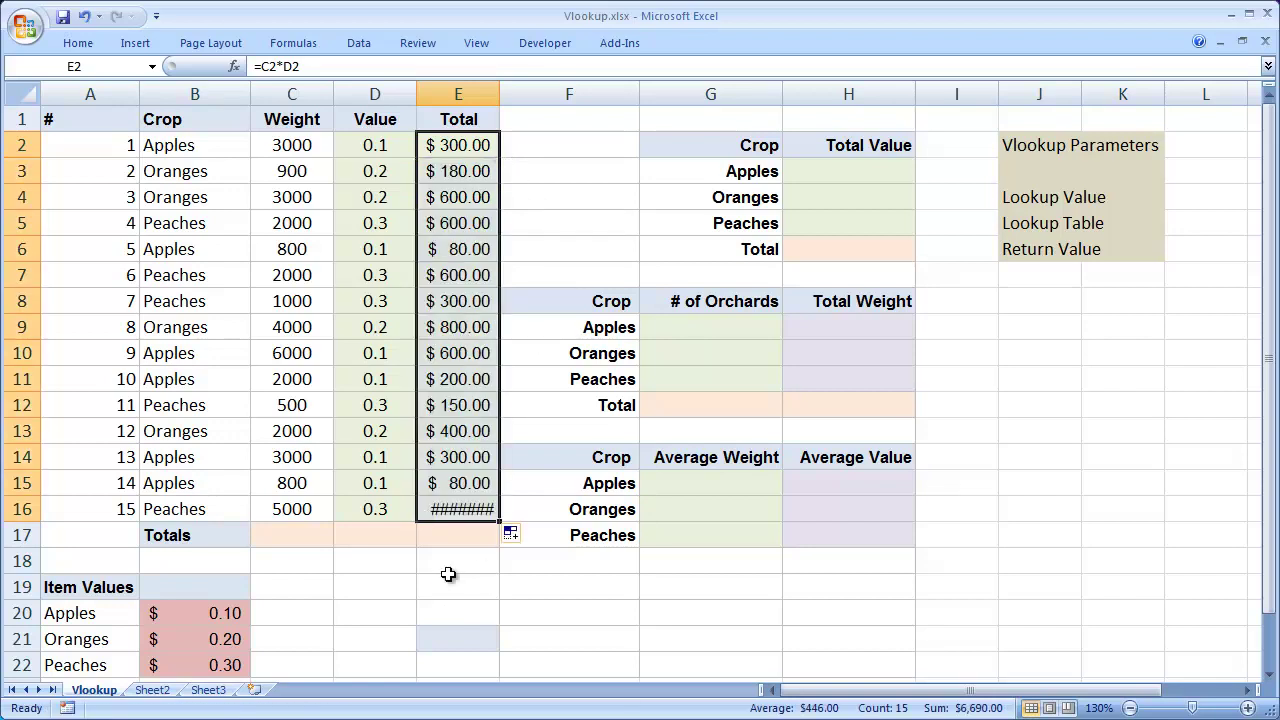
pyautogui.moveTo(496, 100); pyautogui.dragTo(510, 100)
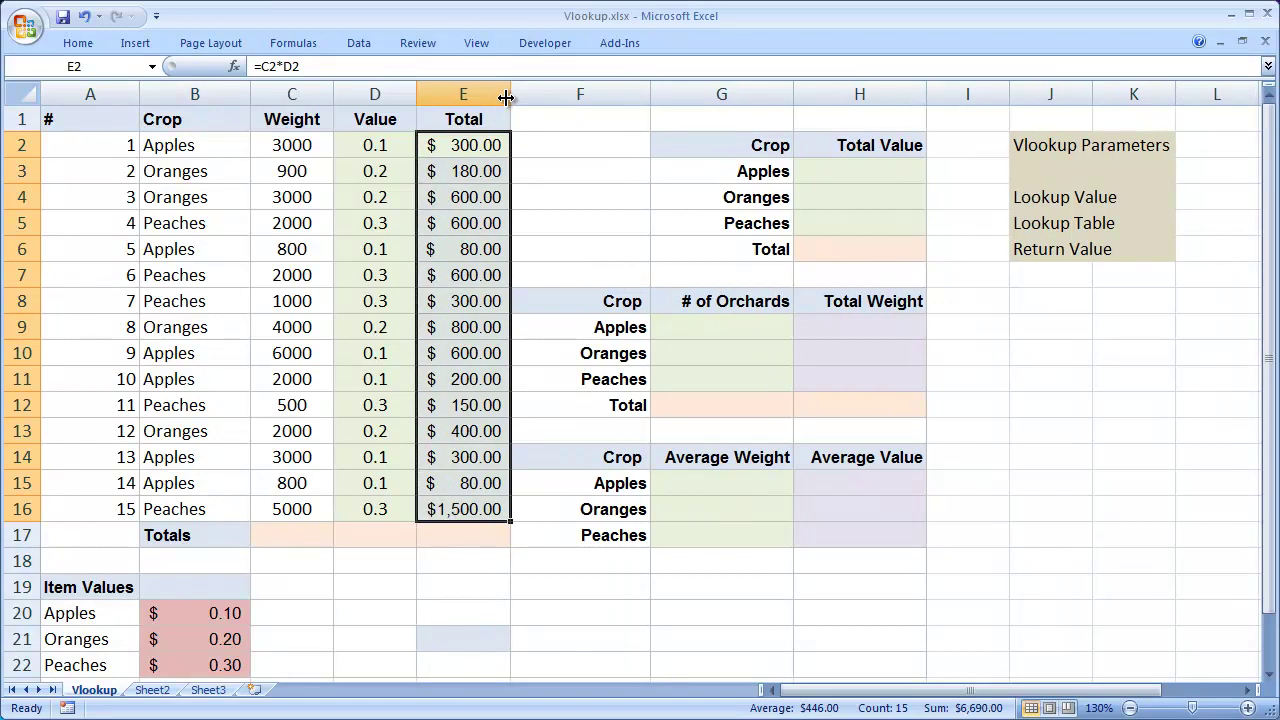
pyautogui.click(471, 509)
pyautogui.click(73, 534)
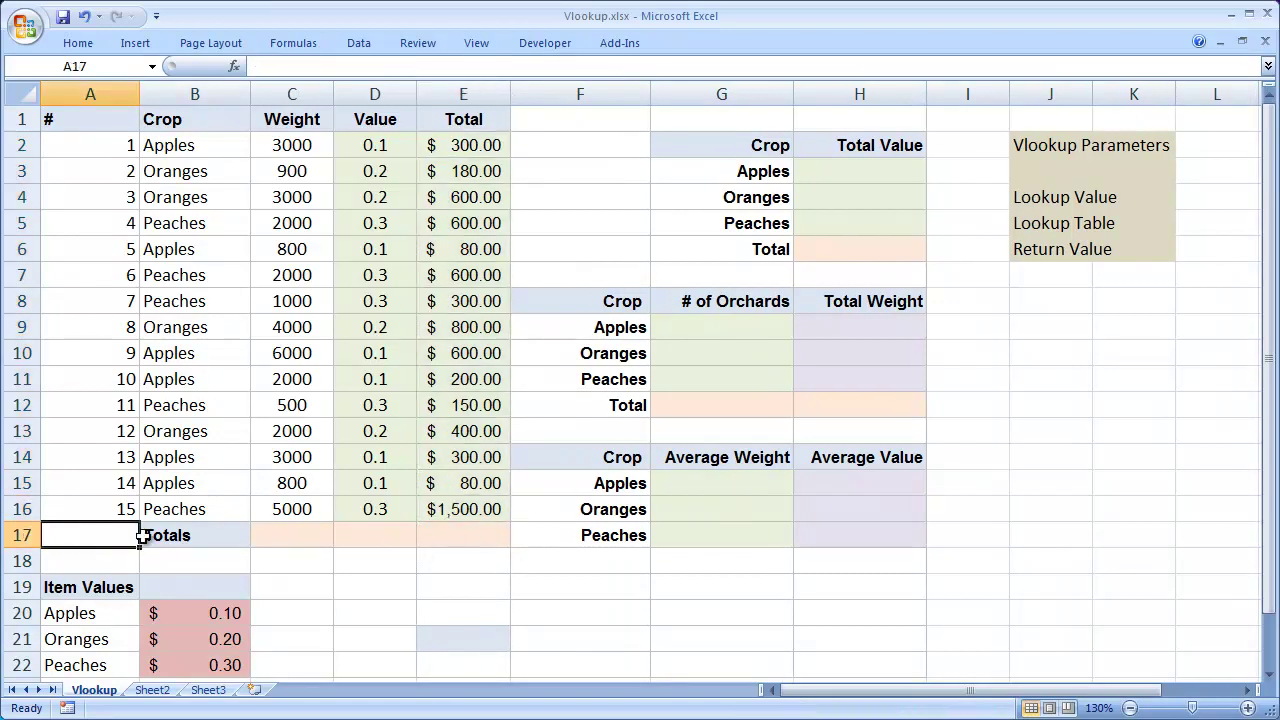